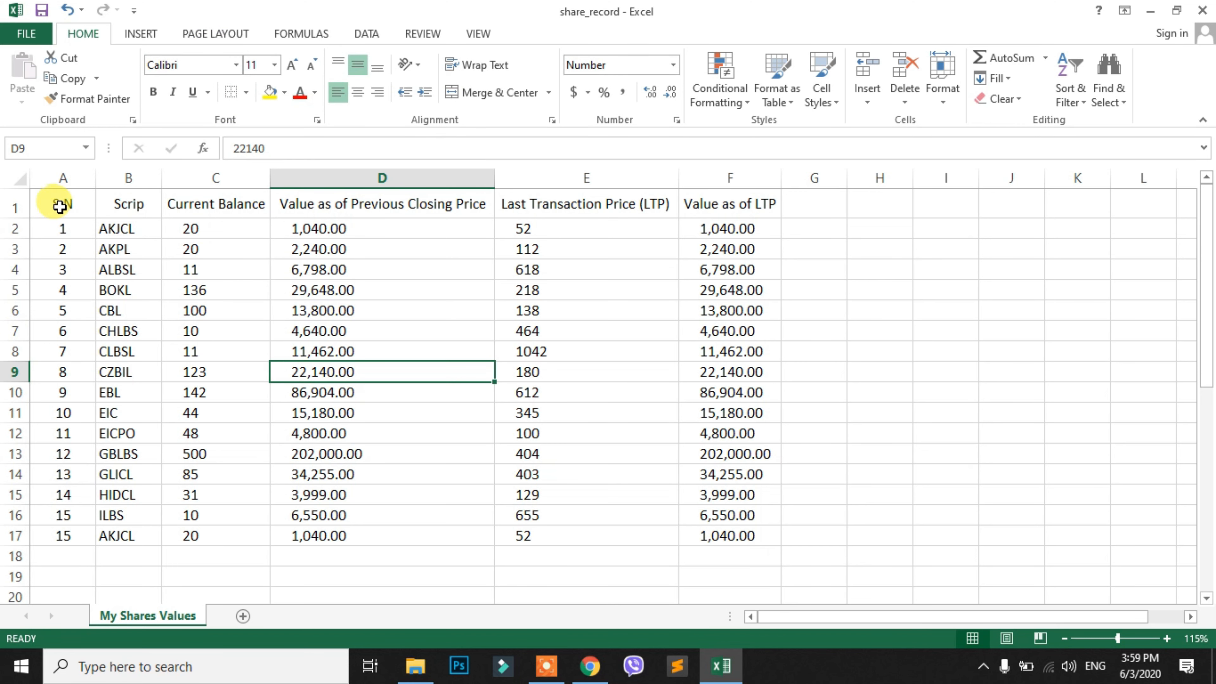
# Step: Change the font of the header row, A1 through F1, to Bodoni MT
pyautogui.moveTo(61, 205); pyautogui.dragTo(725, 202)
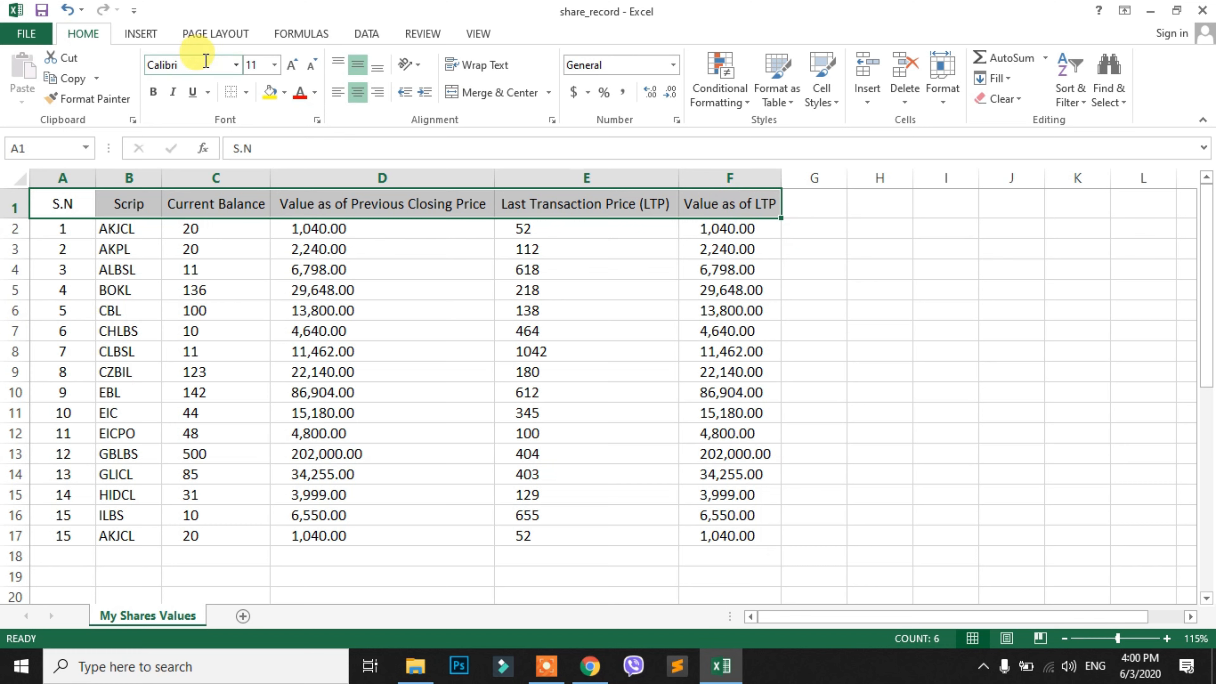
pyautogui.click(235, 271)
pyautogui.moveTo(57, 201); pyautogui.dragTo(719, 214)
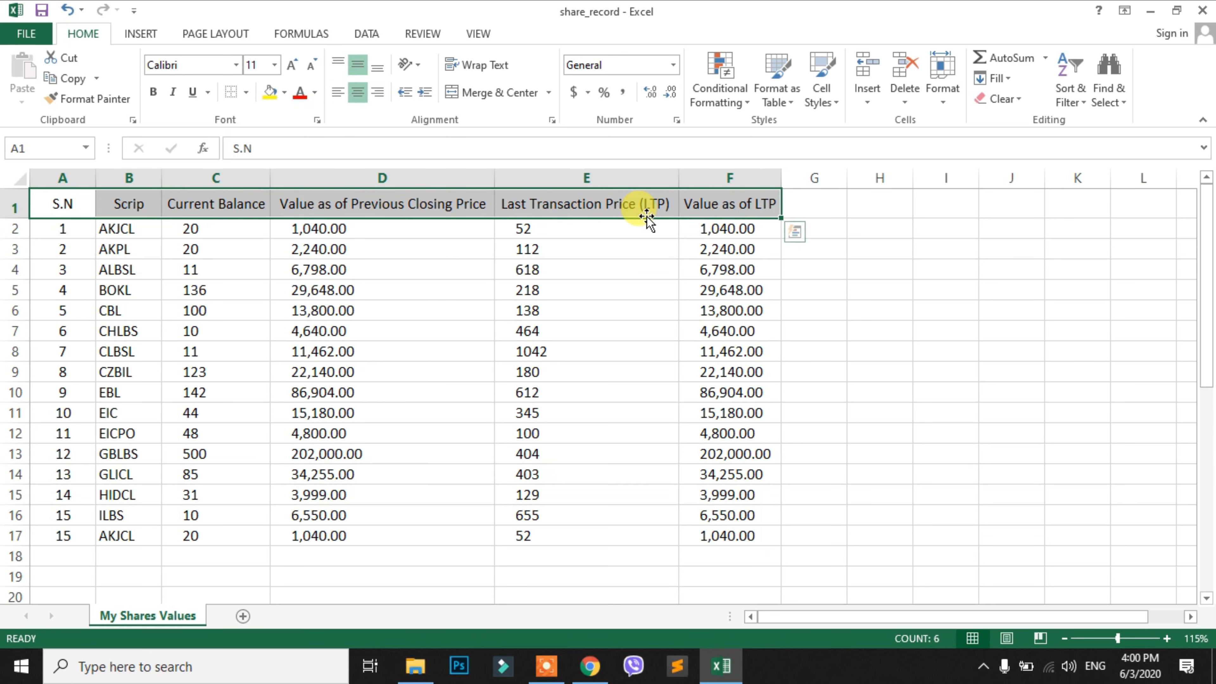
pyautogui.click(236, 68)
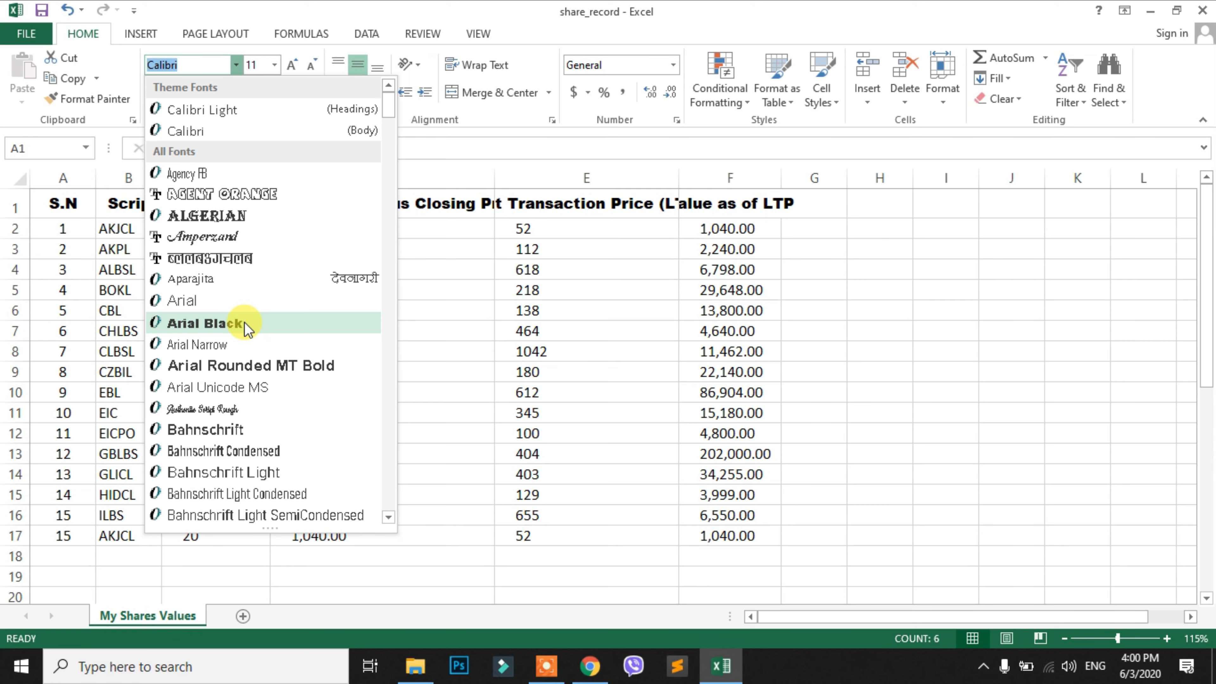
pyautogui.scroll(-6, 226, 471)
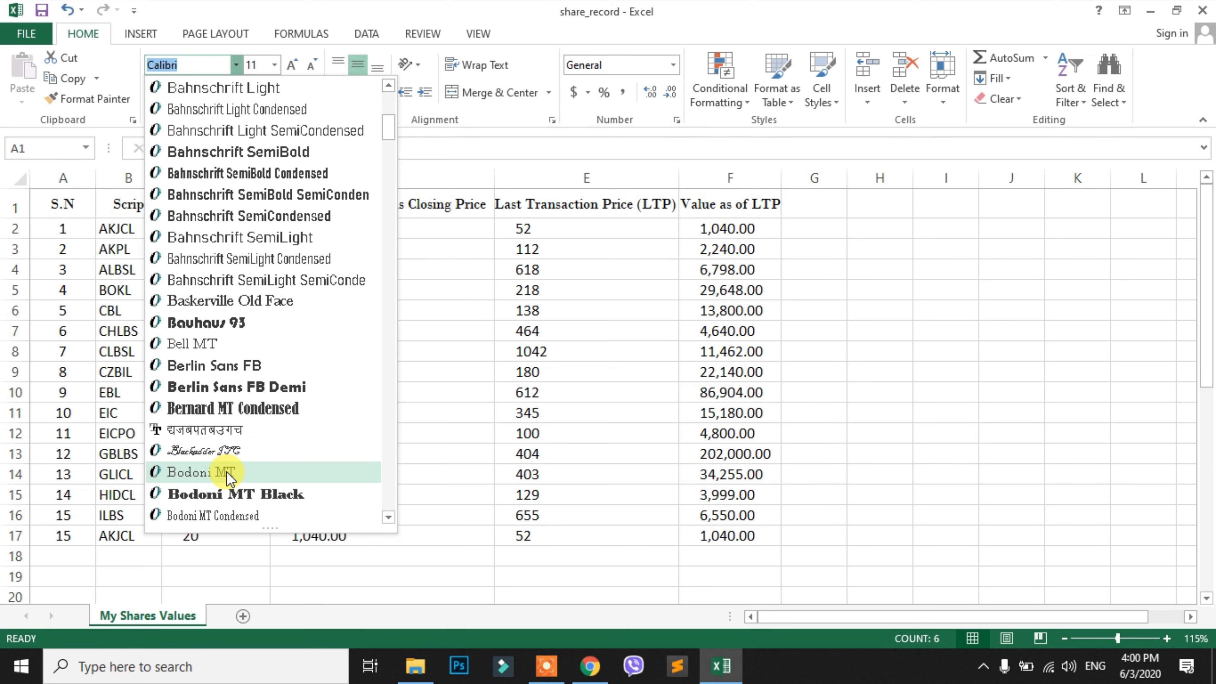
pyautogui.click(226, 471)
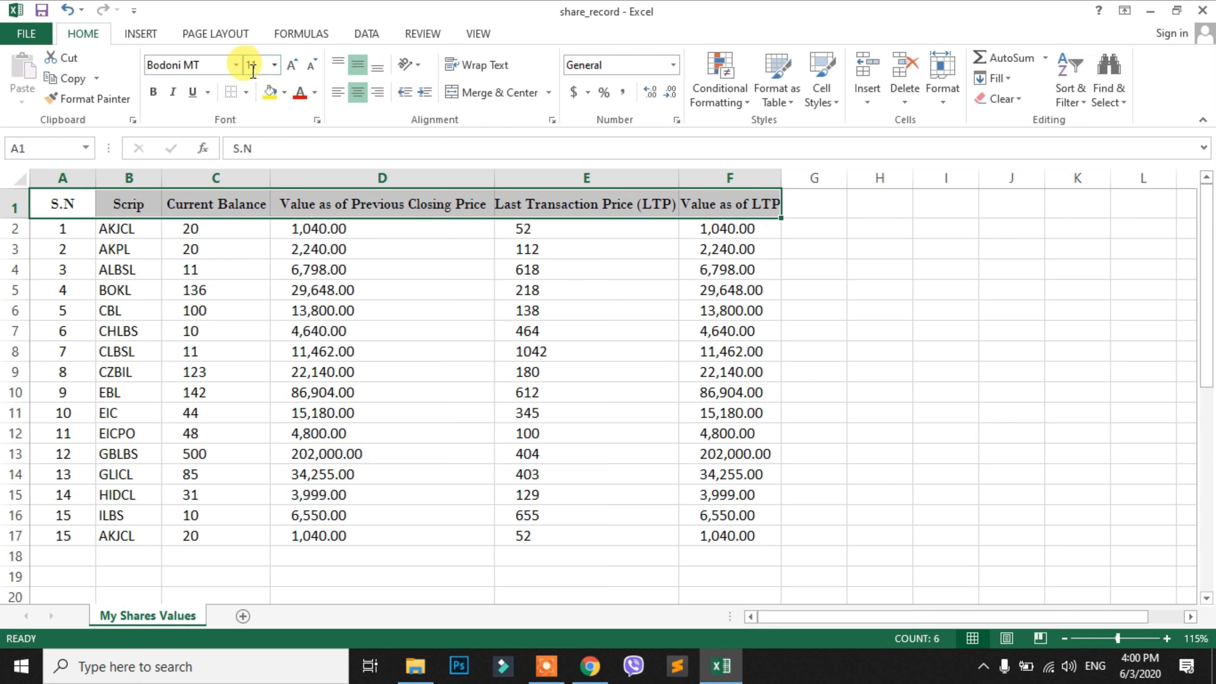
# Step: Set the header row's font size to 14
pyautogui.click(266, 65)
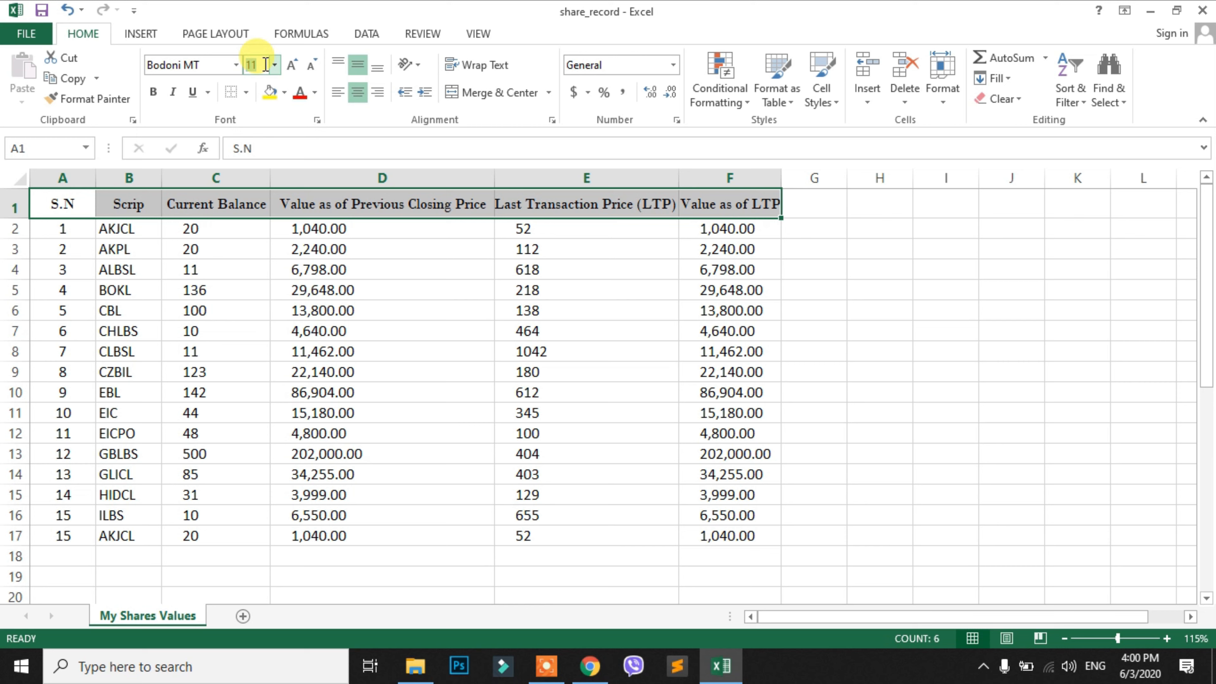
pyautogui.write('1')
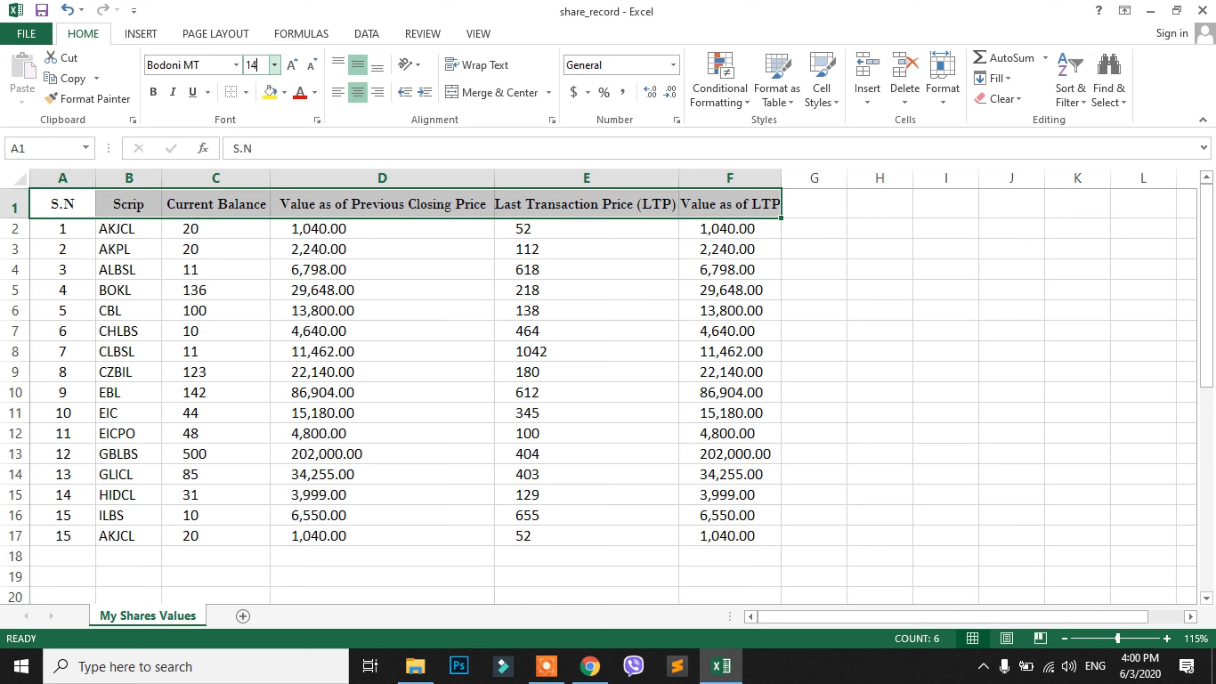
pyautogui.write('4')
pyautogui.press('Return')
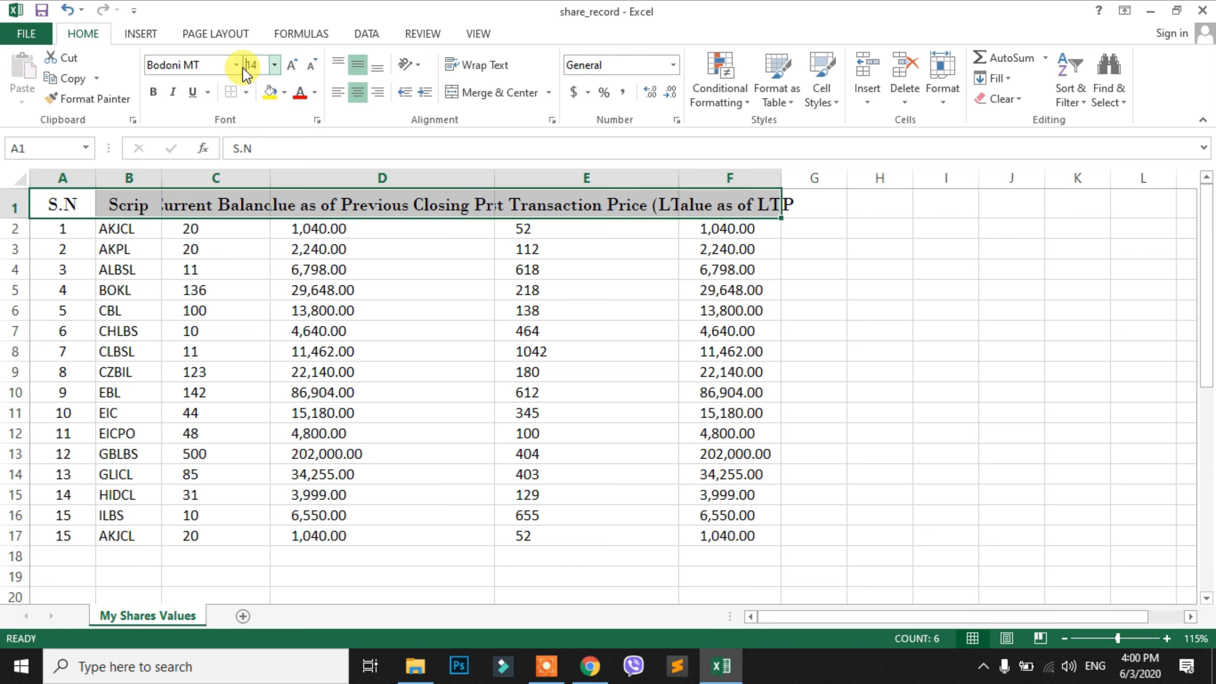
# Step: Set the header row's font size to 10
pyautogui.click(267, 66)
pyautogui.write('10')
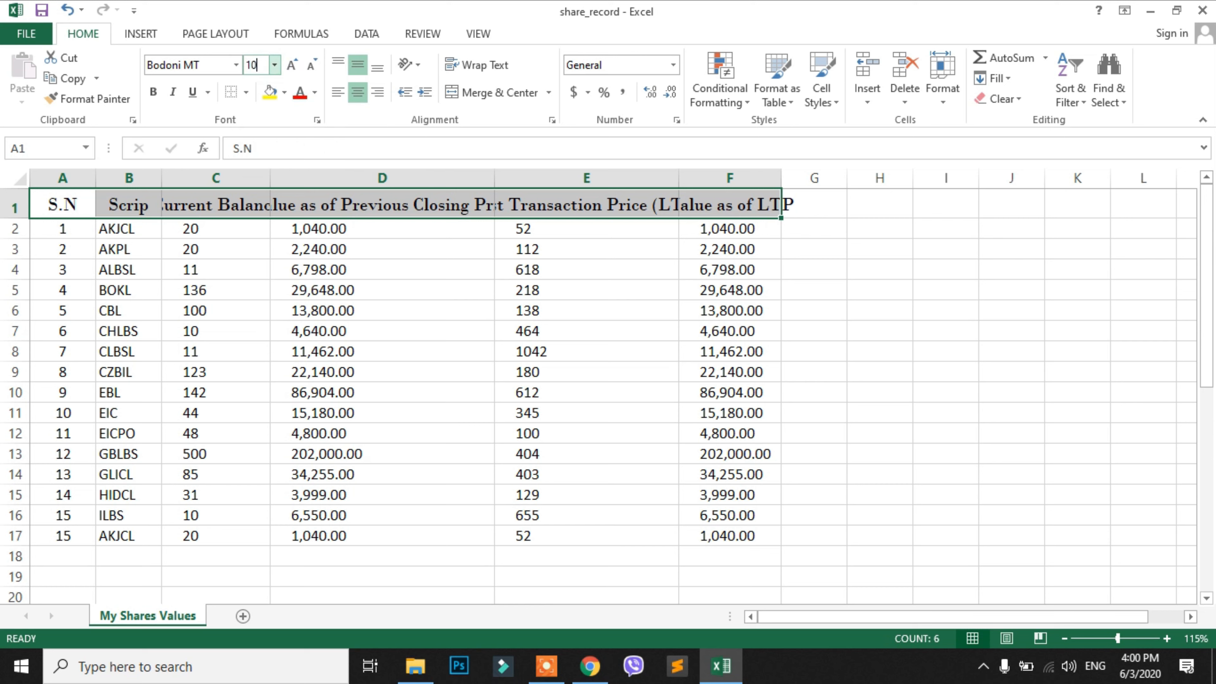
pyautogui.press('Return')
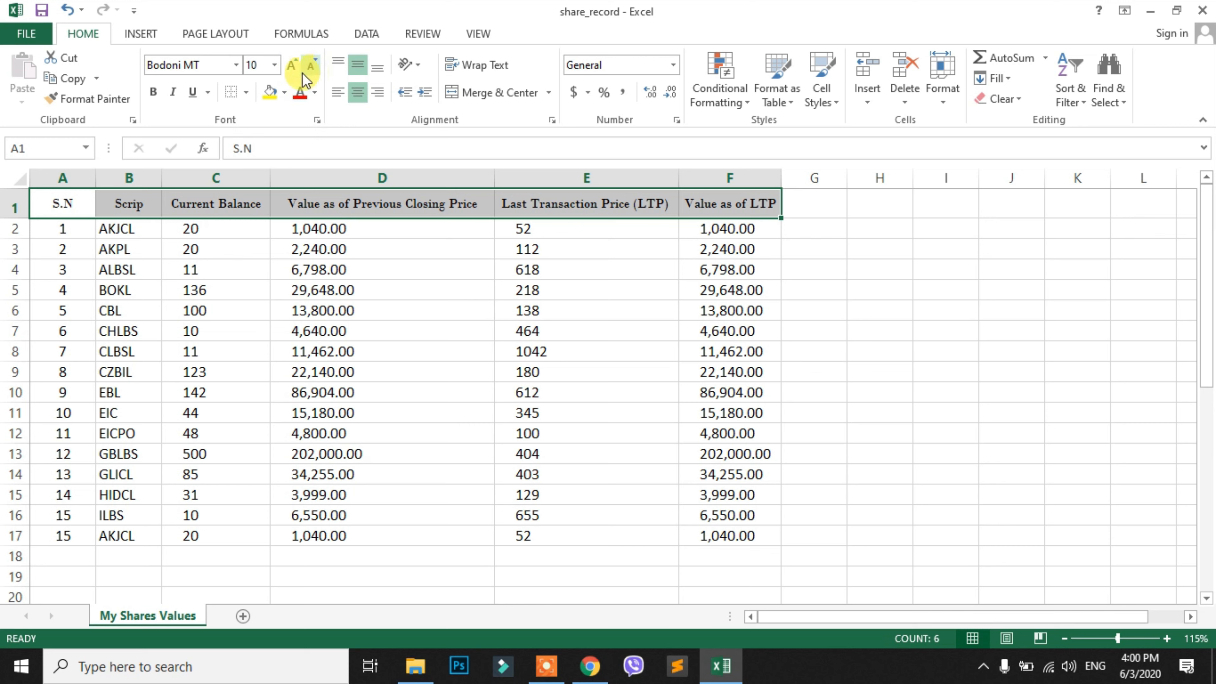
# Step: Increase the header row's font size by one step and decrease it back by one step
pyautogui.click(287, 67)
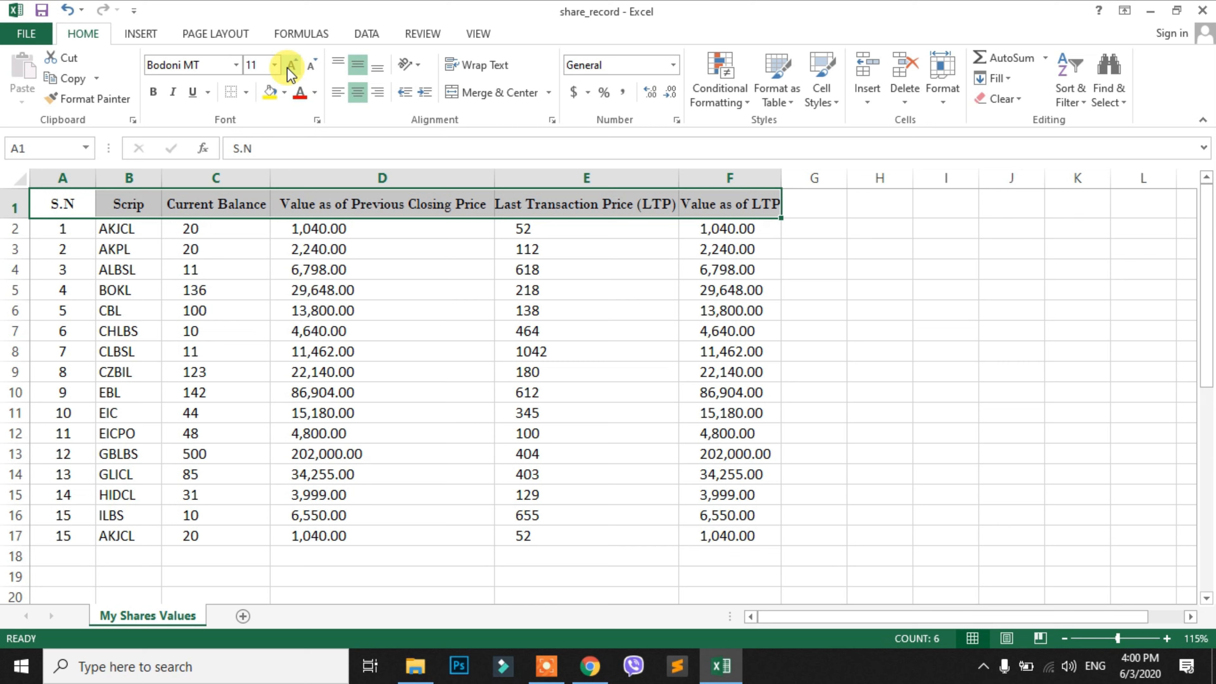
pyautogui.click(312, 67)
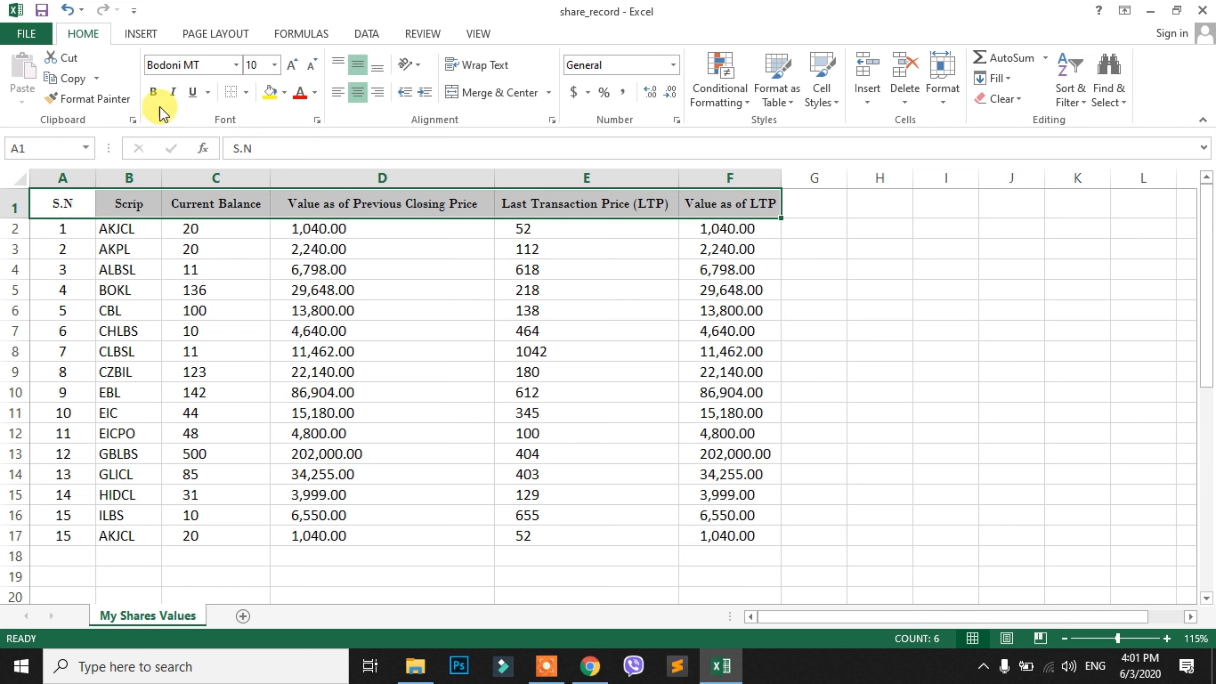
# Step: Make the header row bold and italicize the scrip names in B2 through B17
pyautogui.click(156, 93)
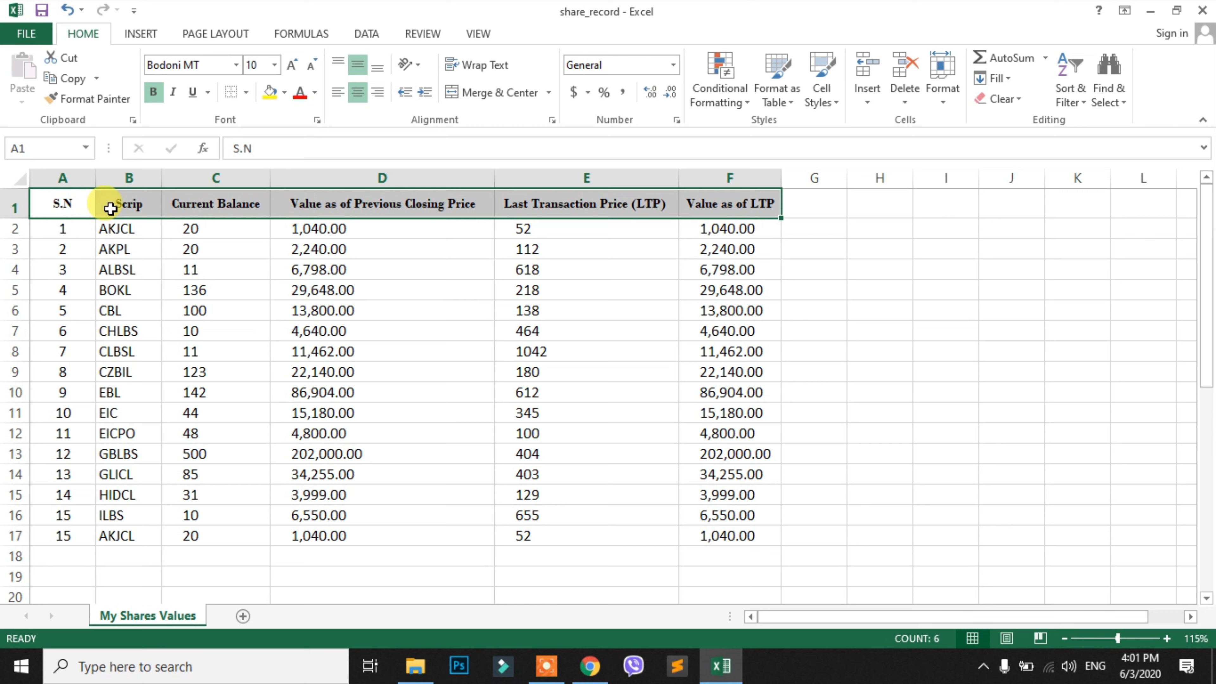
pyautogui.moveTo(113, 227); pyautogui.dragTo(117, 534)
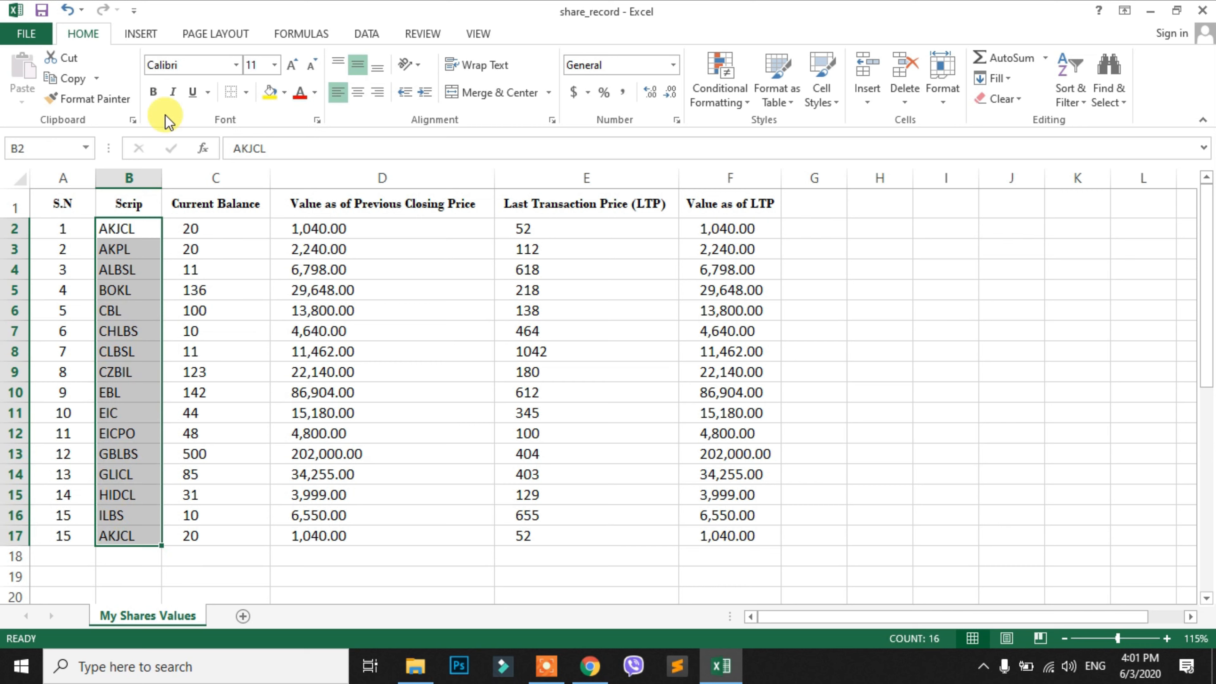
pyautogui.click(173, 92)
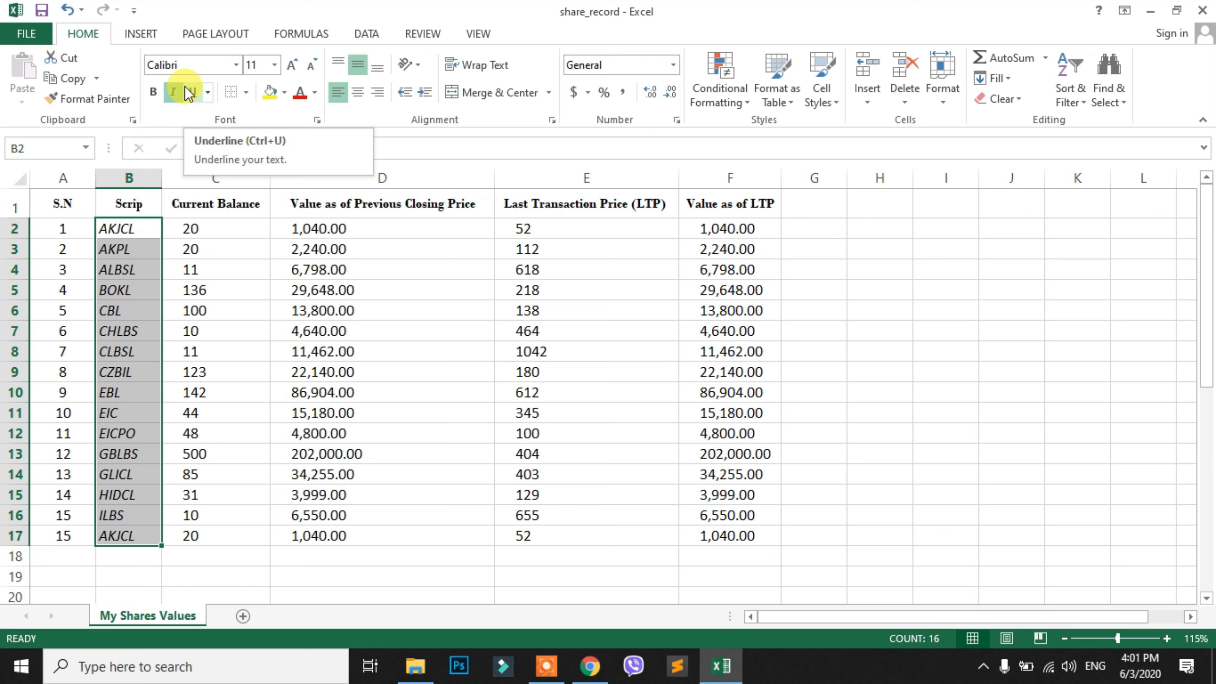
# Step: Underline the Scrip header in B1, and remove that underline again
pyautogui.click(122, 206)
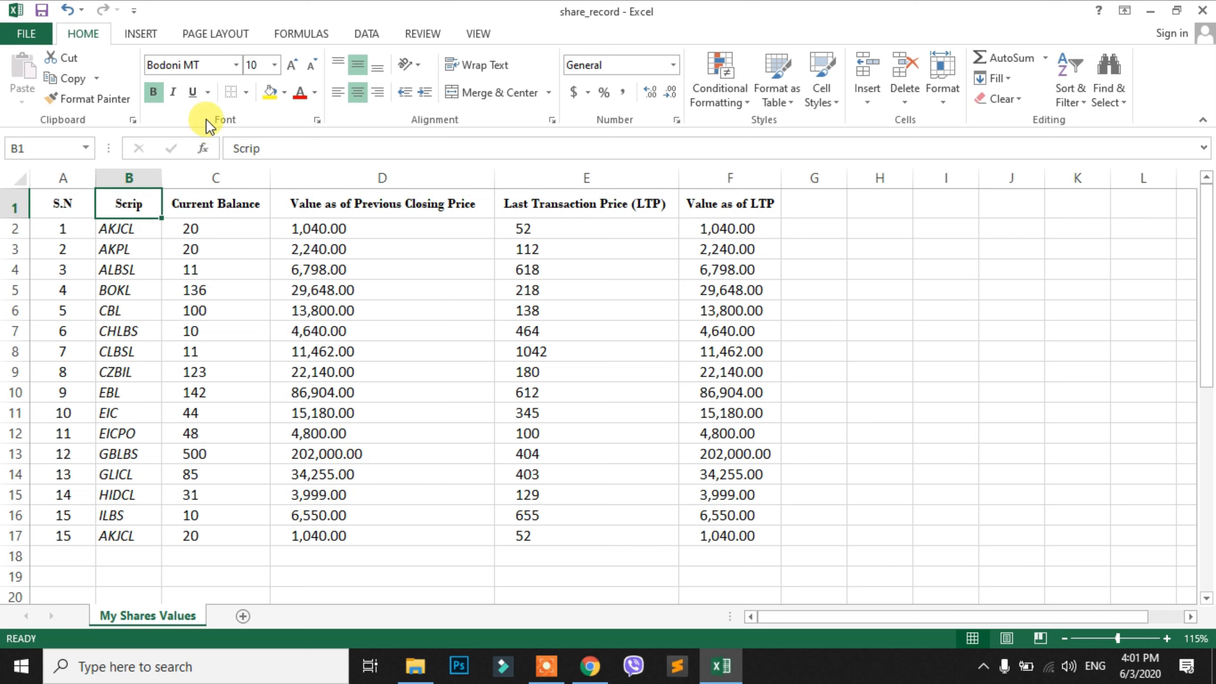
pyautogui.click(191, 93)
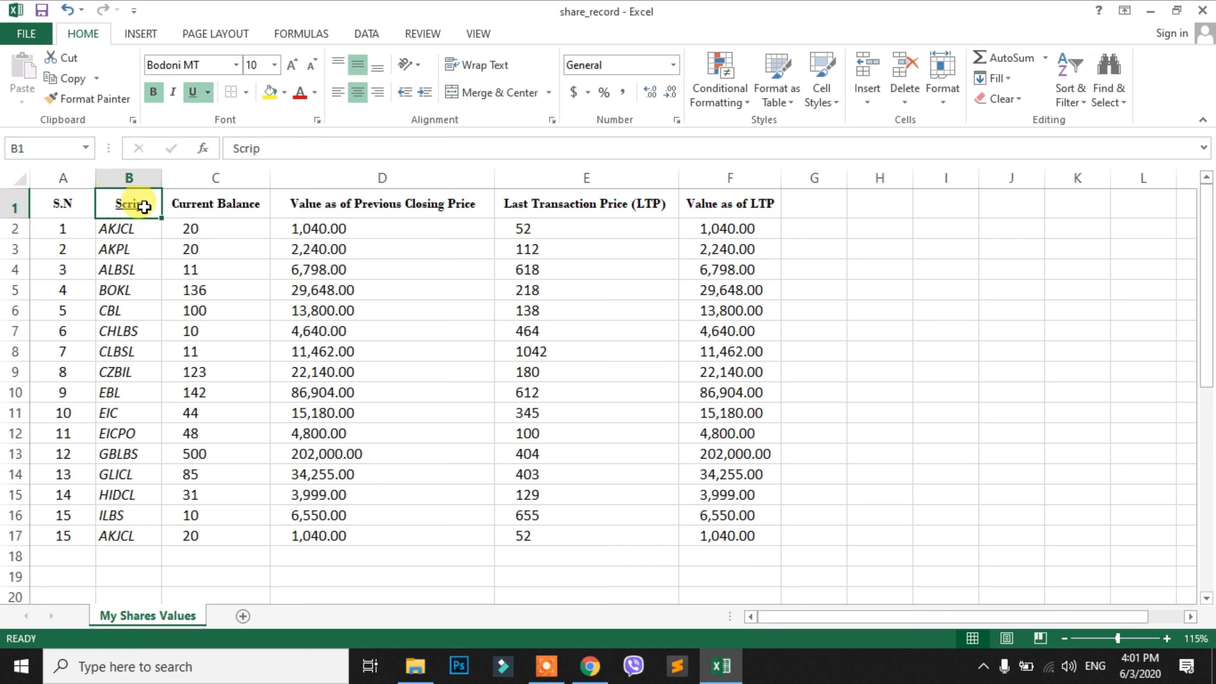
pyautogui.click(221, 271)
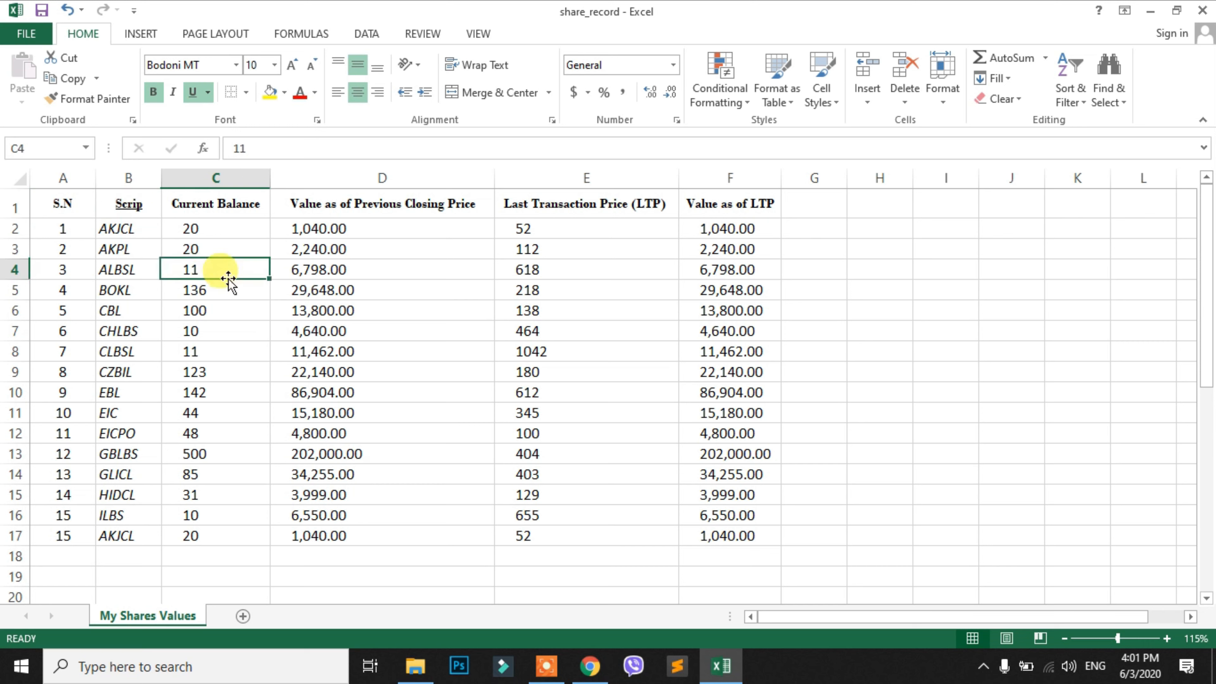
pyautogui.click(130, 201)
pyautogui.click(192, 92)
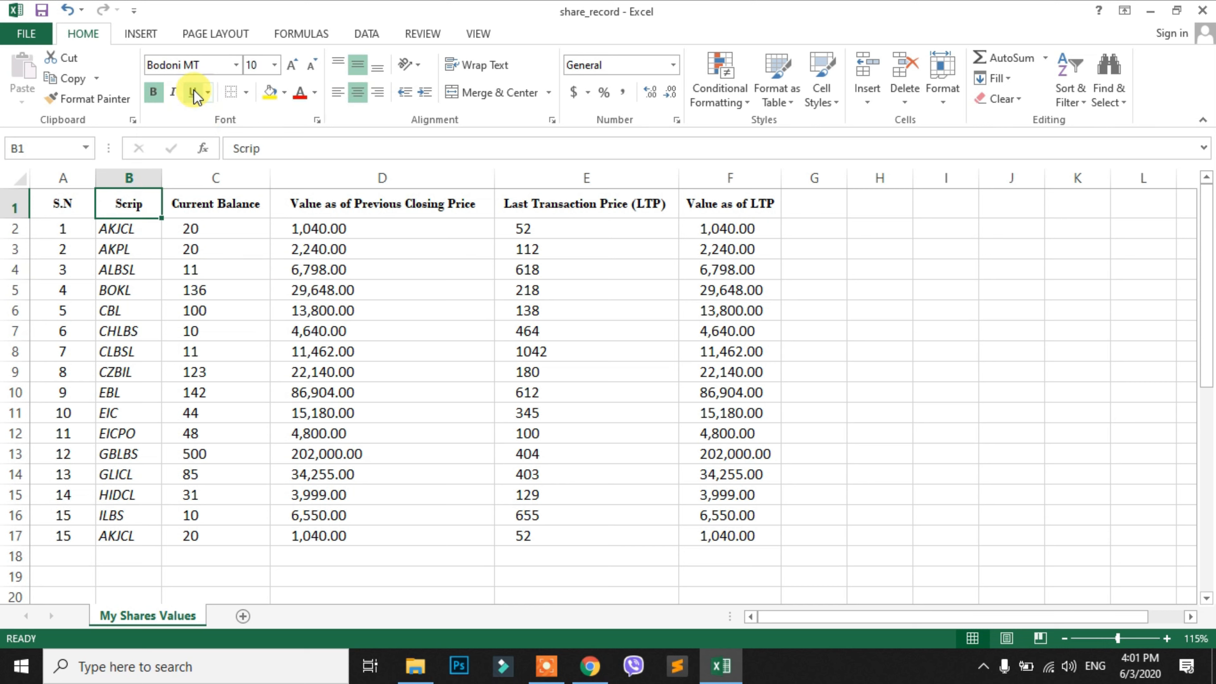
pyautogui.click(195, 287)
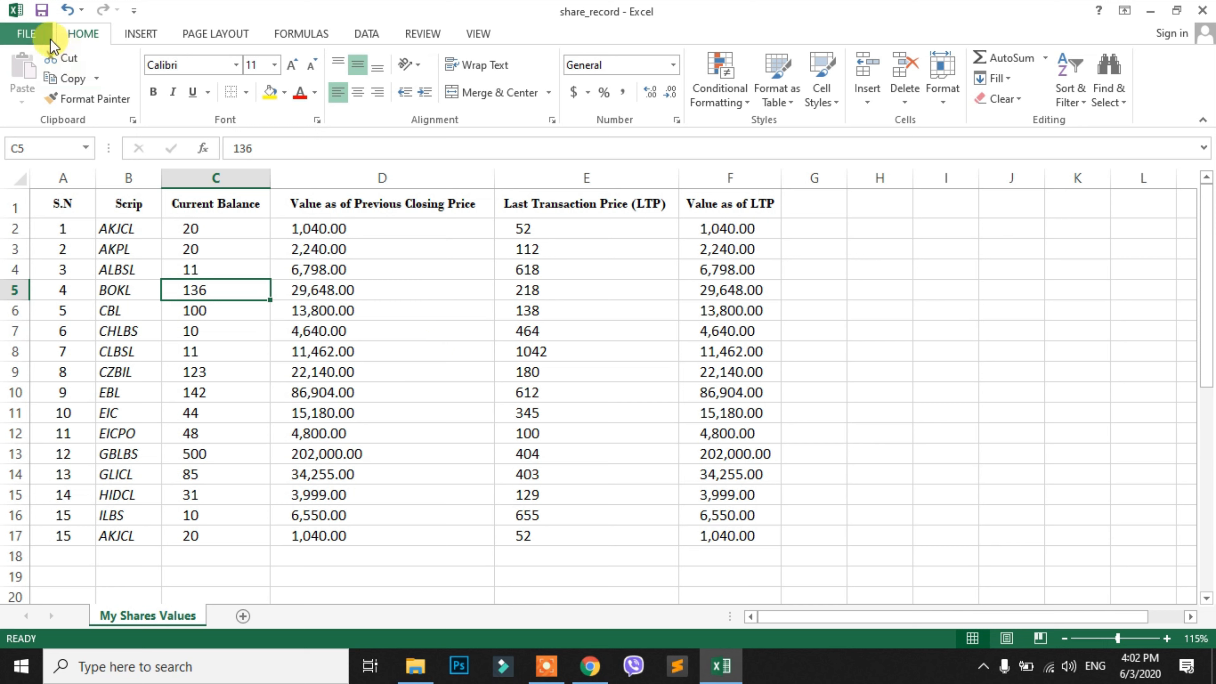
# Step: Check the sheet's print preview at an enlarged view and return to the worksheet
pyautogui.click(26, 32)
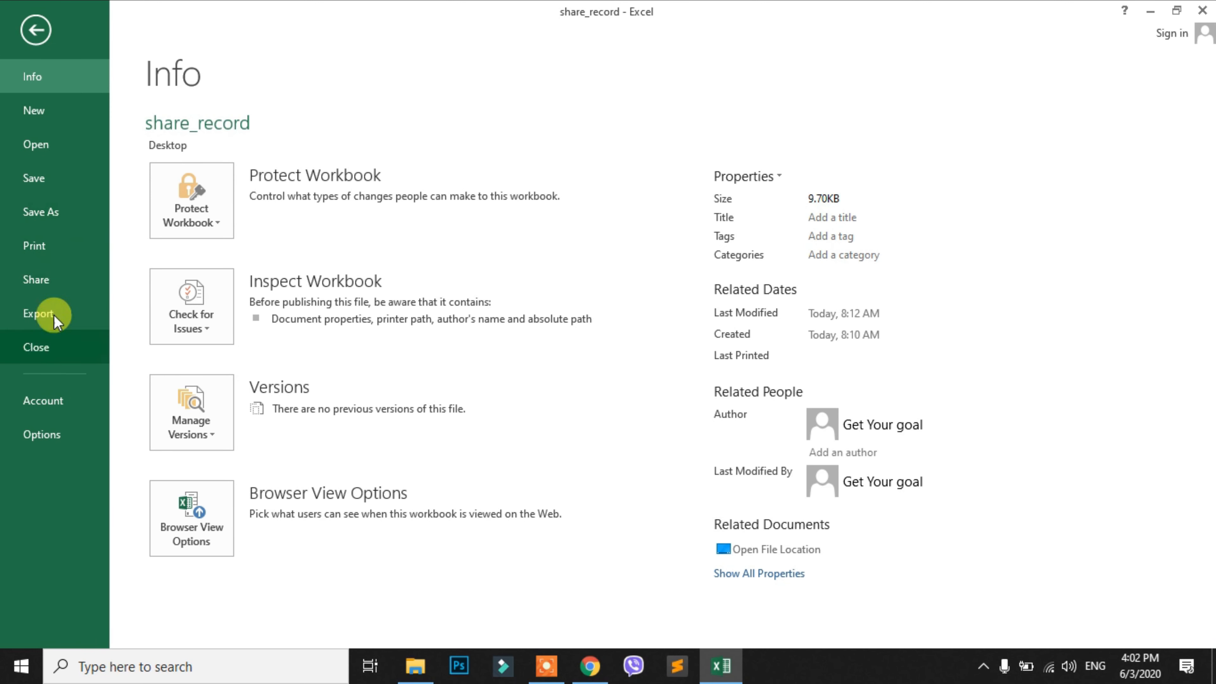
pyautogui.click(48, 244)
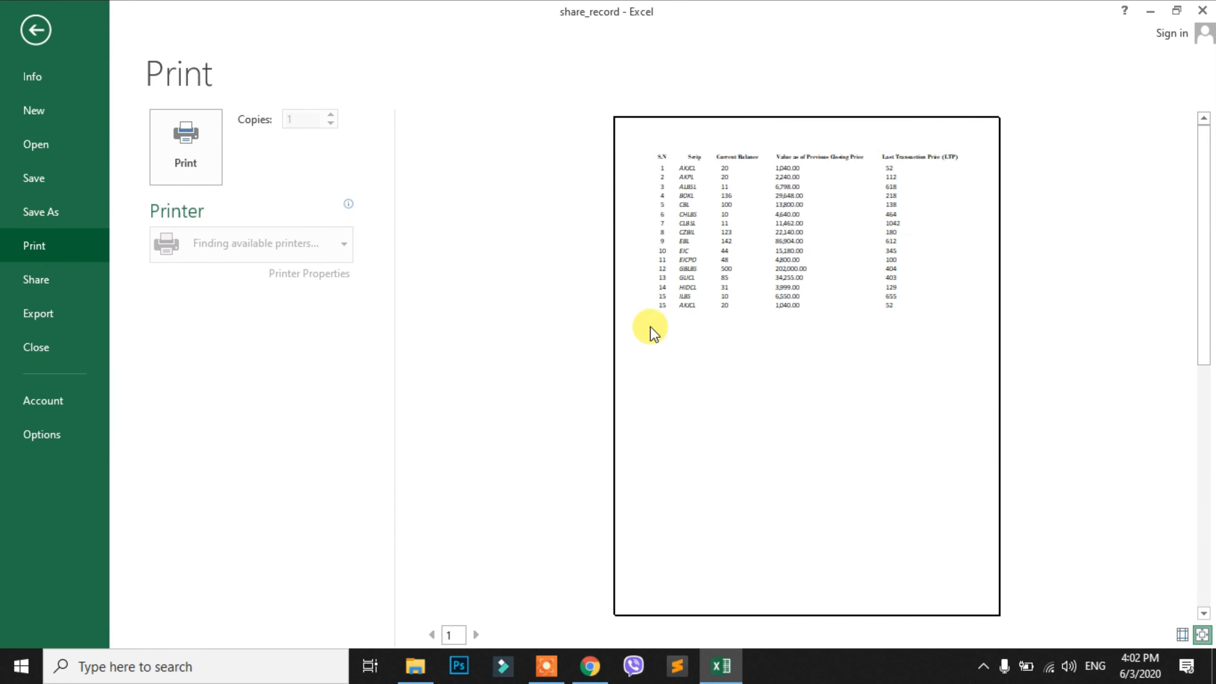
pyautogui.click(818, 271)
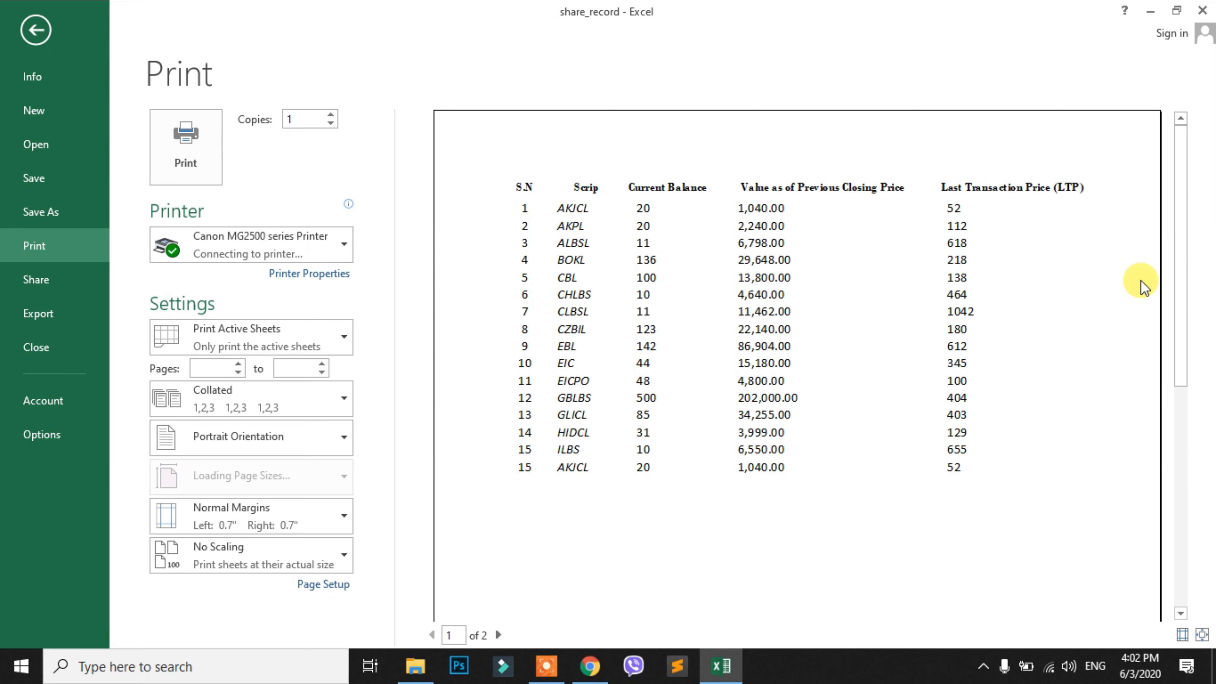
pyautogui.press('Escape')
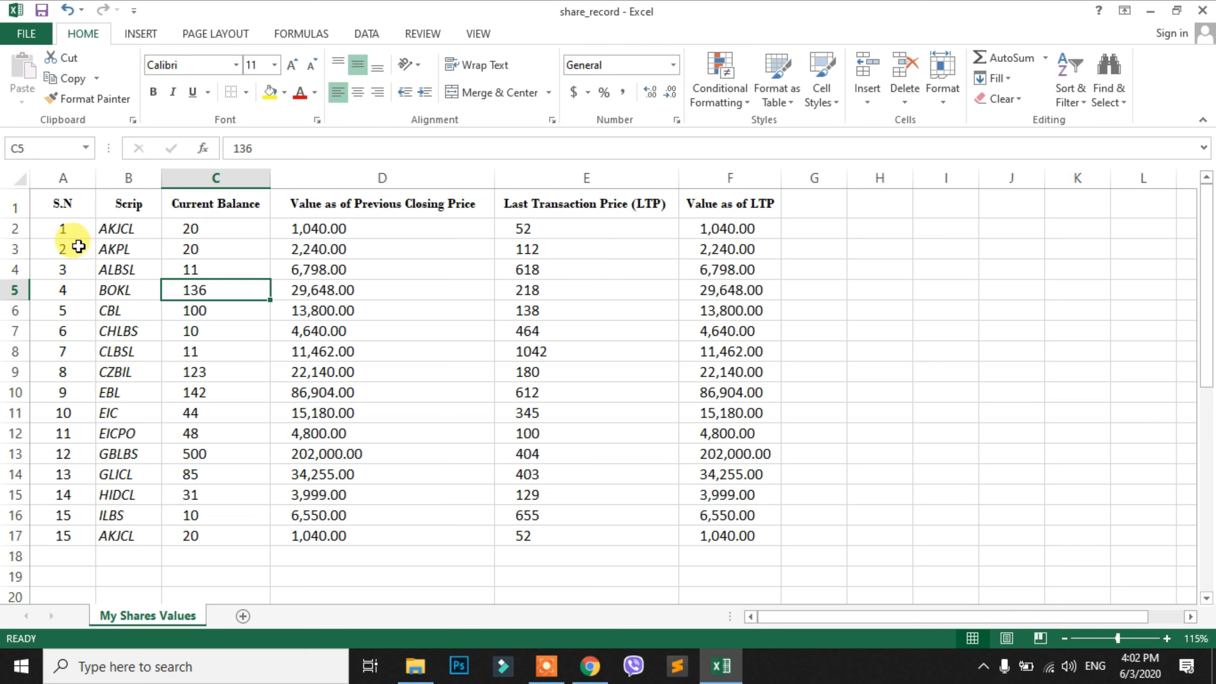
# Step: Apply All Borders to the whole share table, A1 through F17
pyautogui.moveTo(60, 202); pyautogui.dragTo(734, 539)
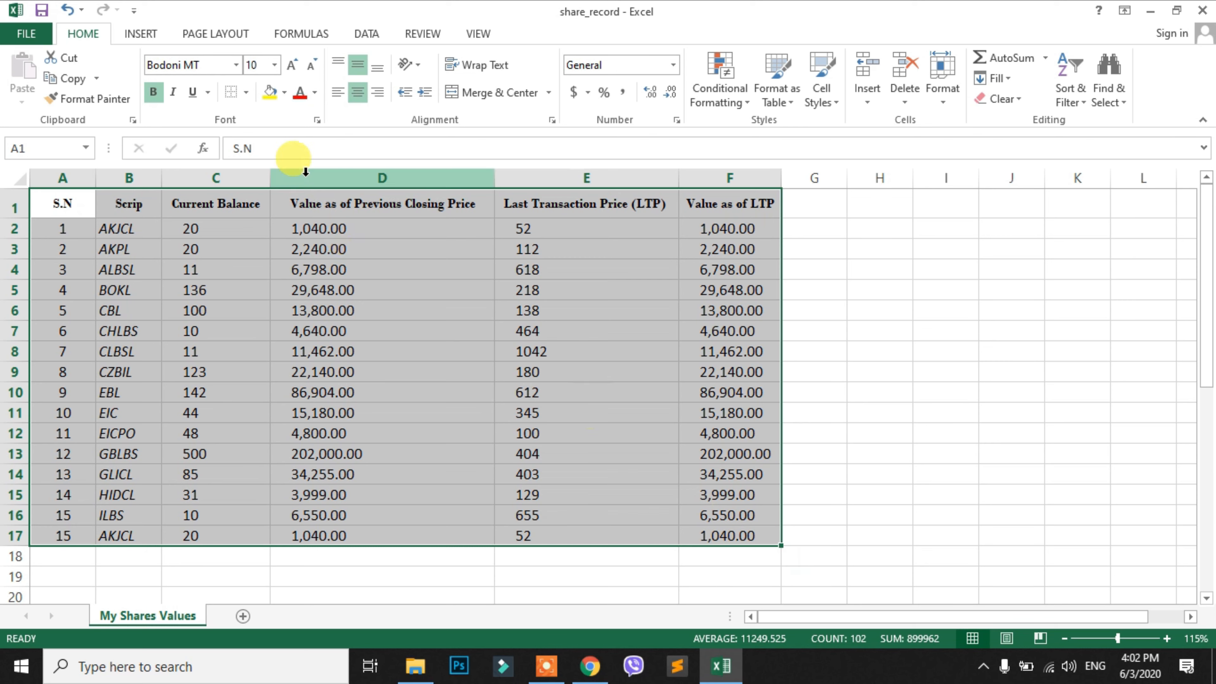
pyautogui.click(246, 92)
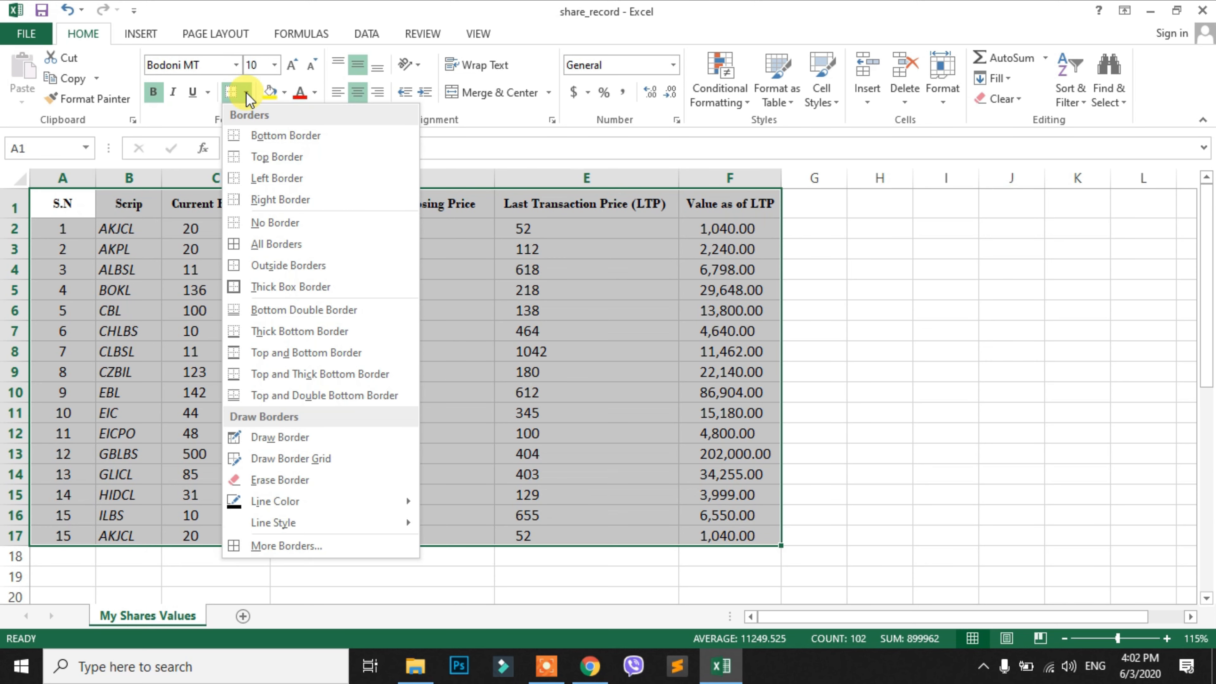
pyautogui.click(294, 244)
pyautogui.click(589, 330)
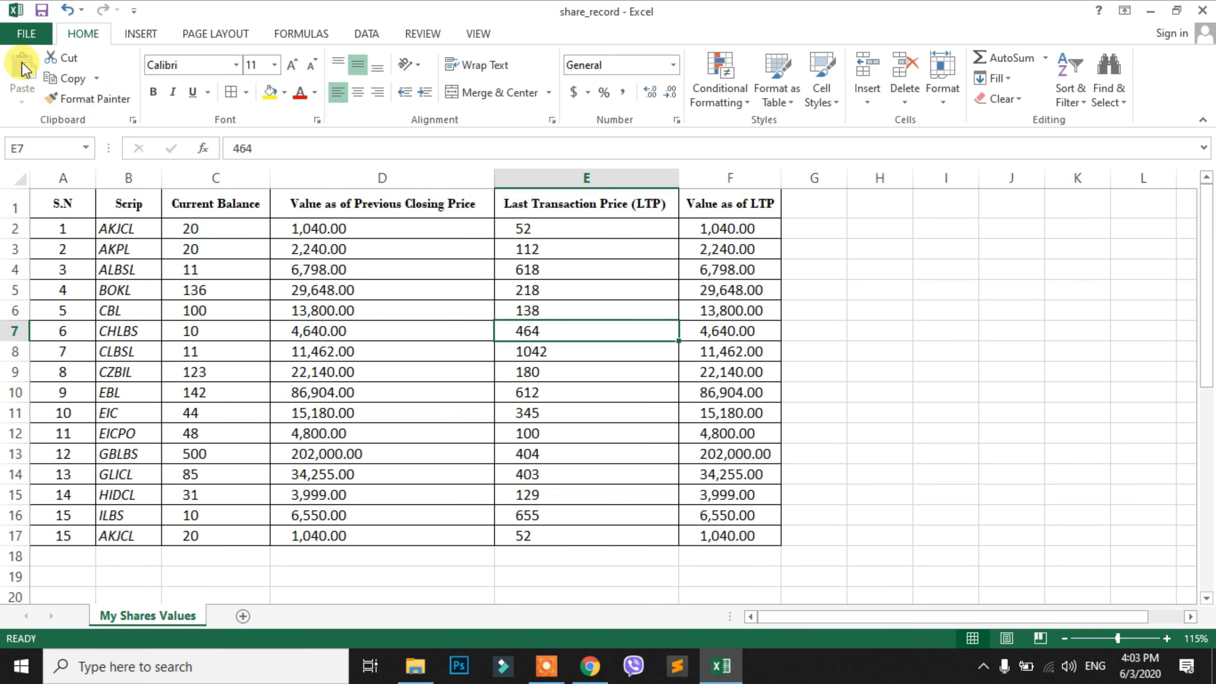
# Step: Check how the bordered table appears in the print preview and return to the worksheet
pyautogui.click(24, 33)
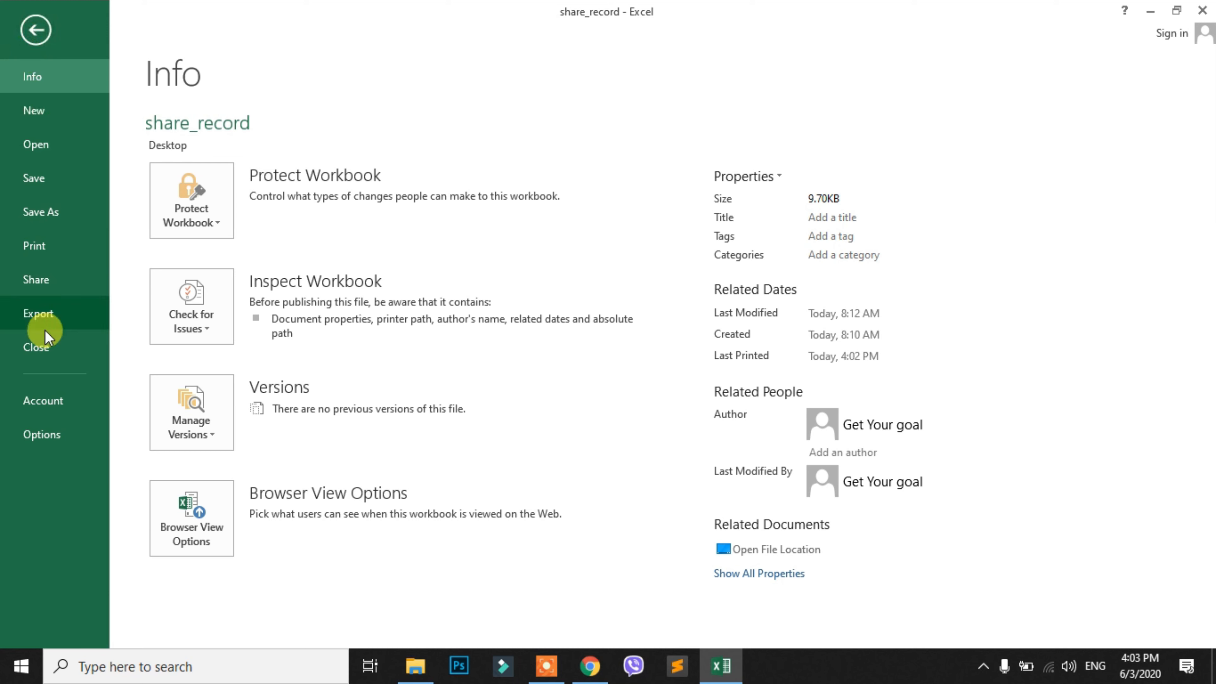
pyautogui.click(58, 248)
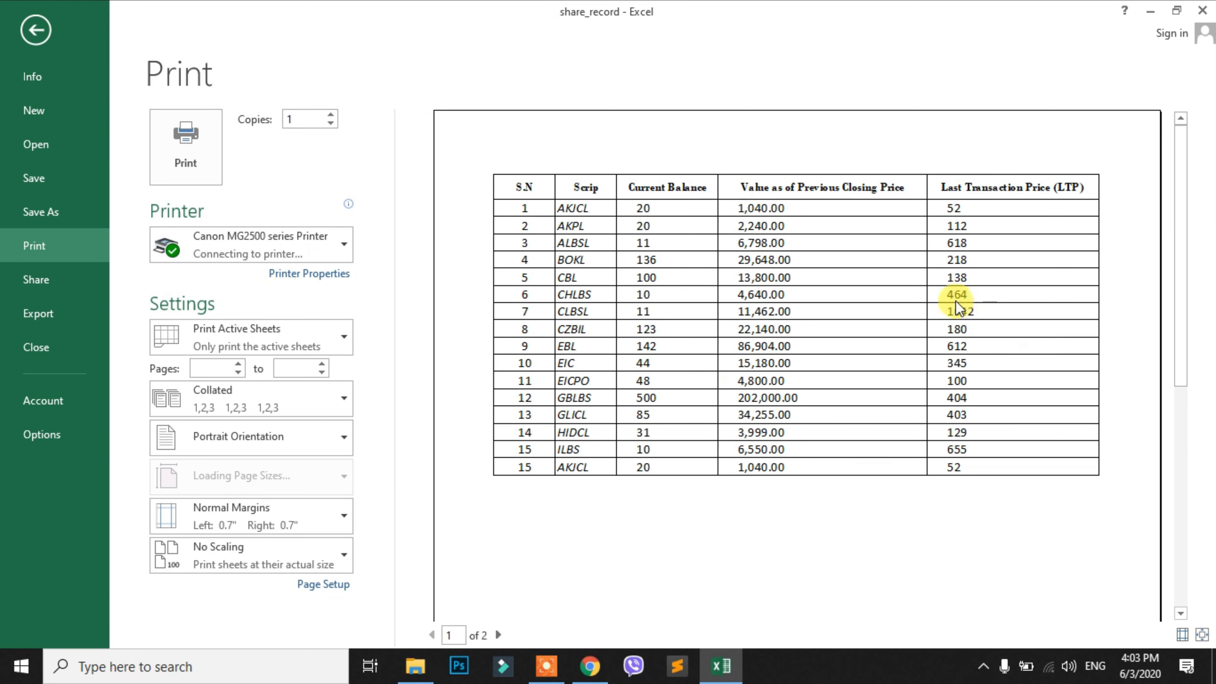
pyautogui.press('Escape')
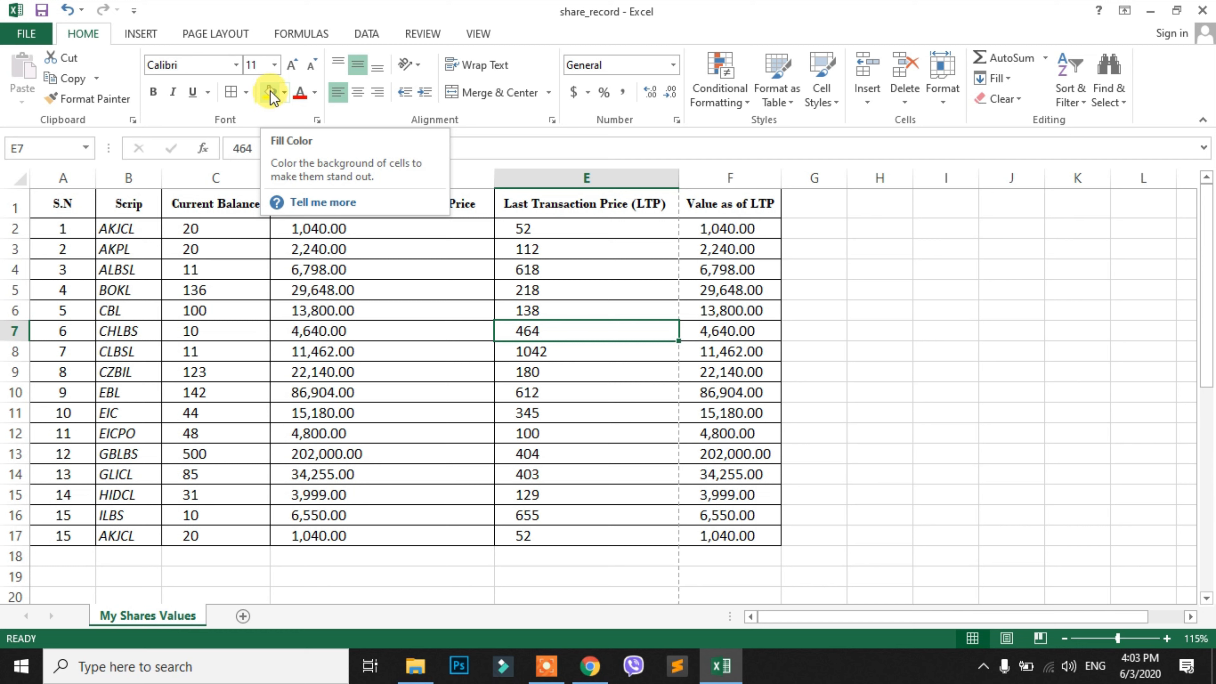
# Step: Fill the header row, A1 through F1, with a light orange theme color
pyautogui.moveTo(55, 203); pyautogui.dragTo(543, 191)
pyautogui.click(719, 204)
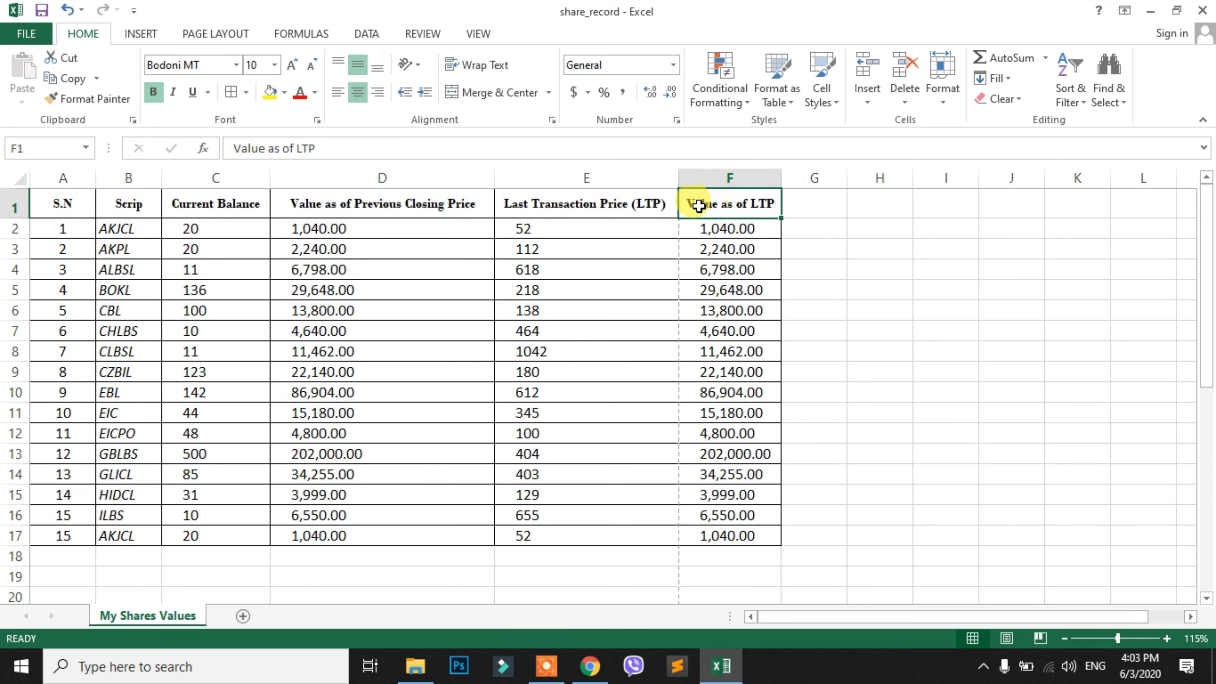
pyautogui.moveTo(74, 202); pyautogui.dragTo(691, 203)
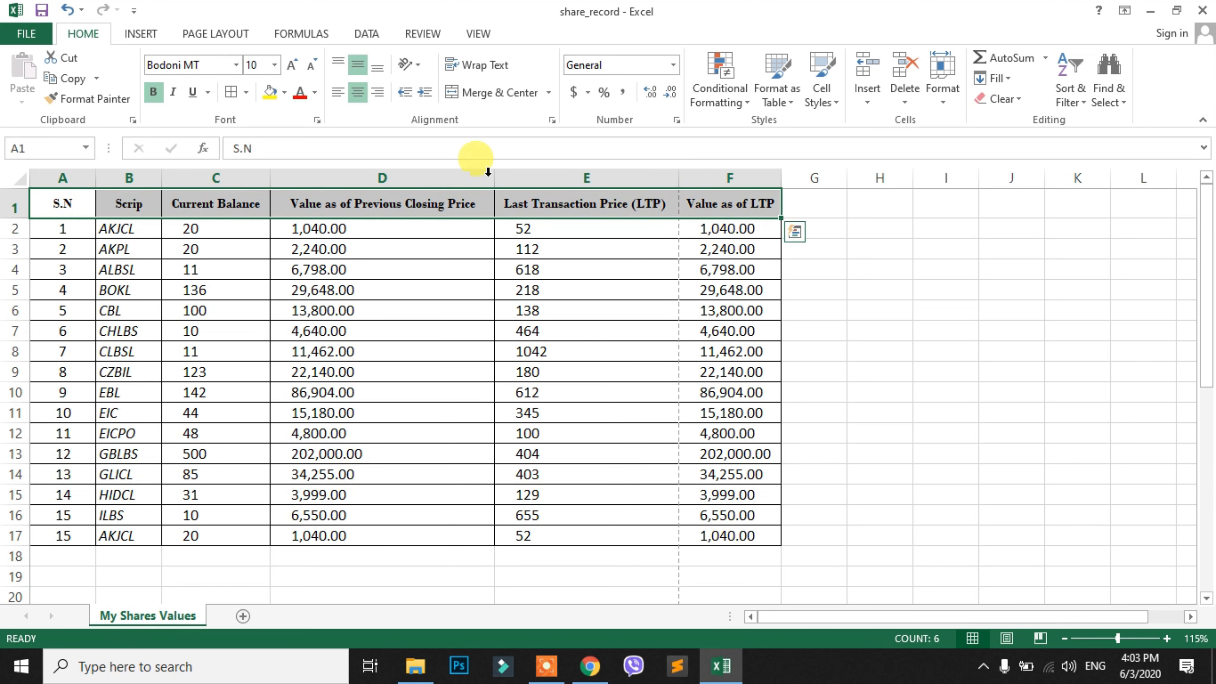
pyautogui.click(284, 93)
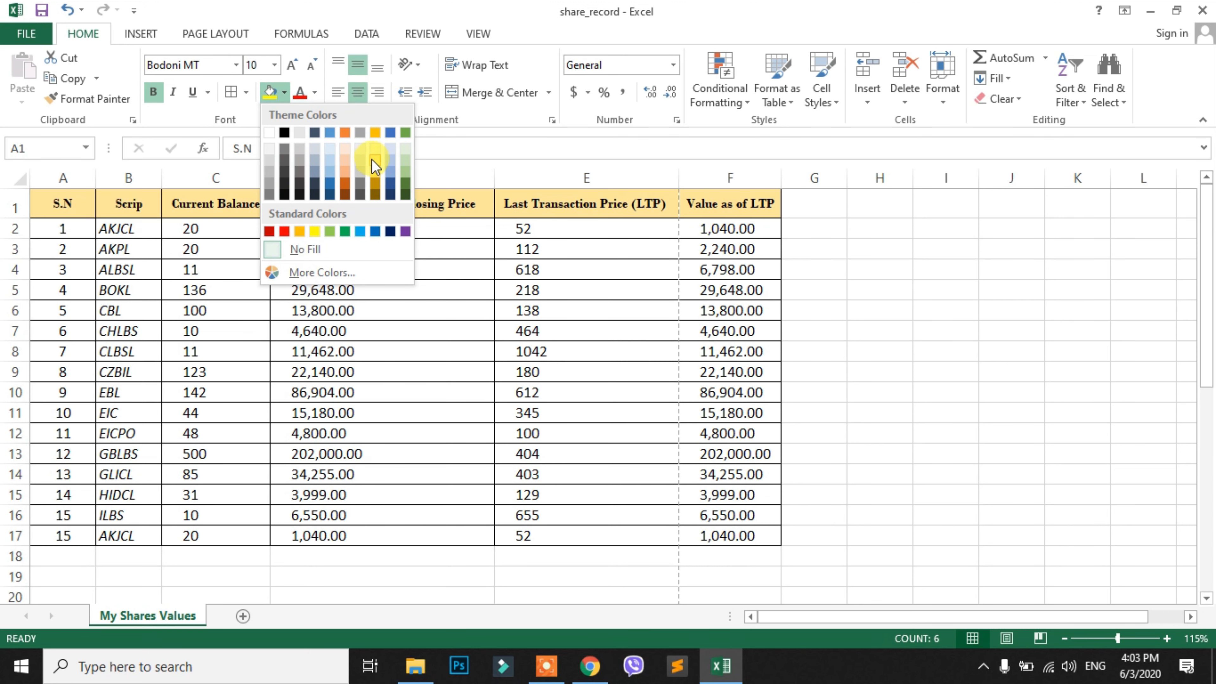
pyautogui.click(343, 170)
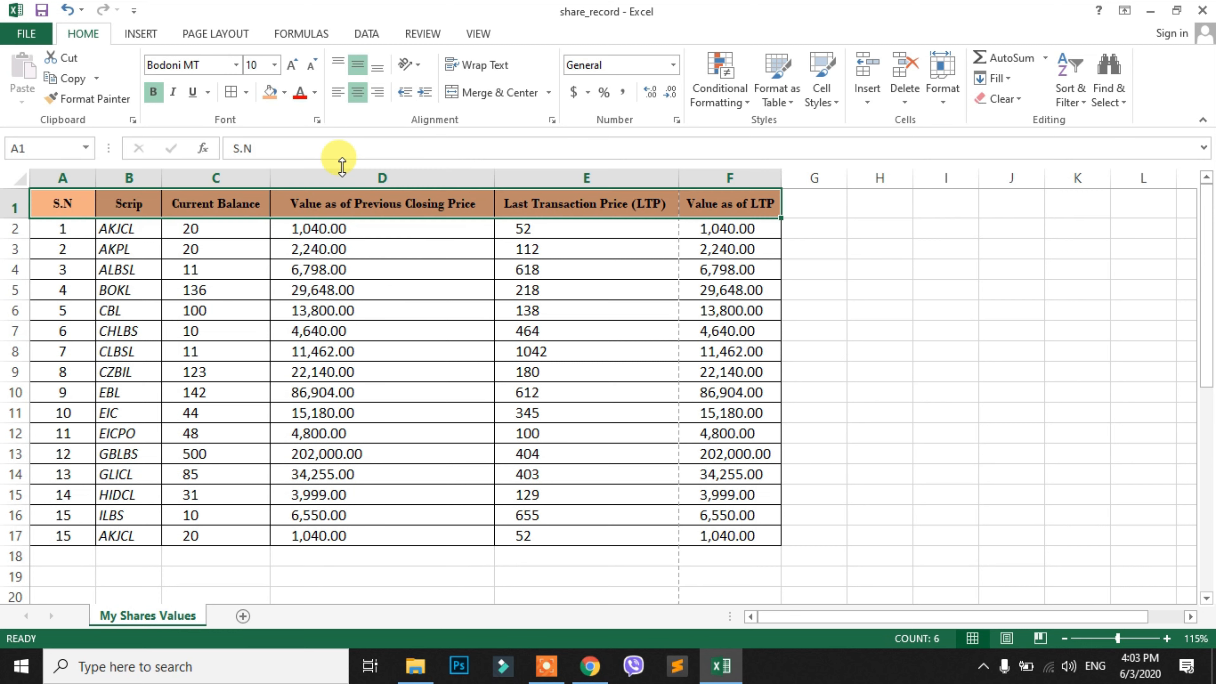
pyautogui.click(378, 250)
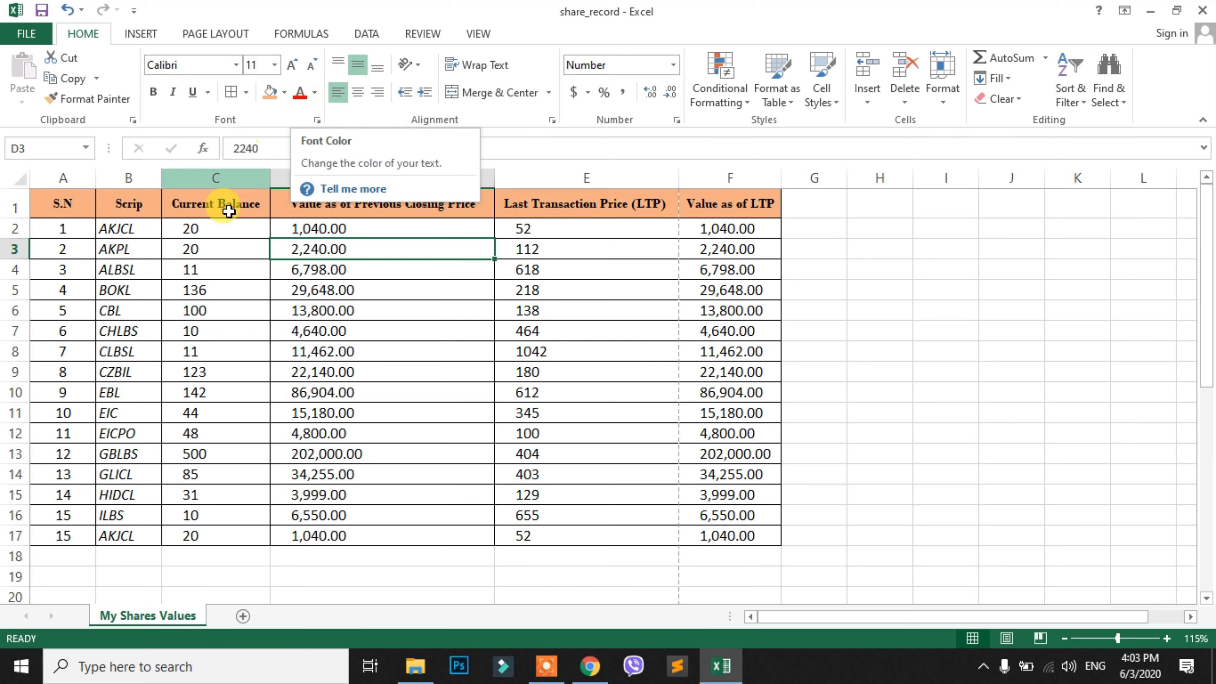
# Step: Change the font color of the table's data rows, A2 through F17, to standard red
pyautogui.moveTo(49, 231); pyautogui.dragTo(747, 536)
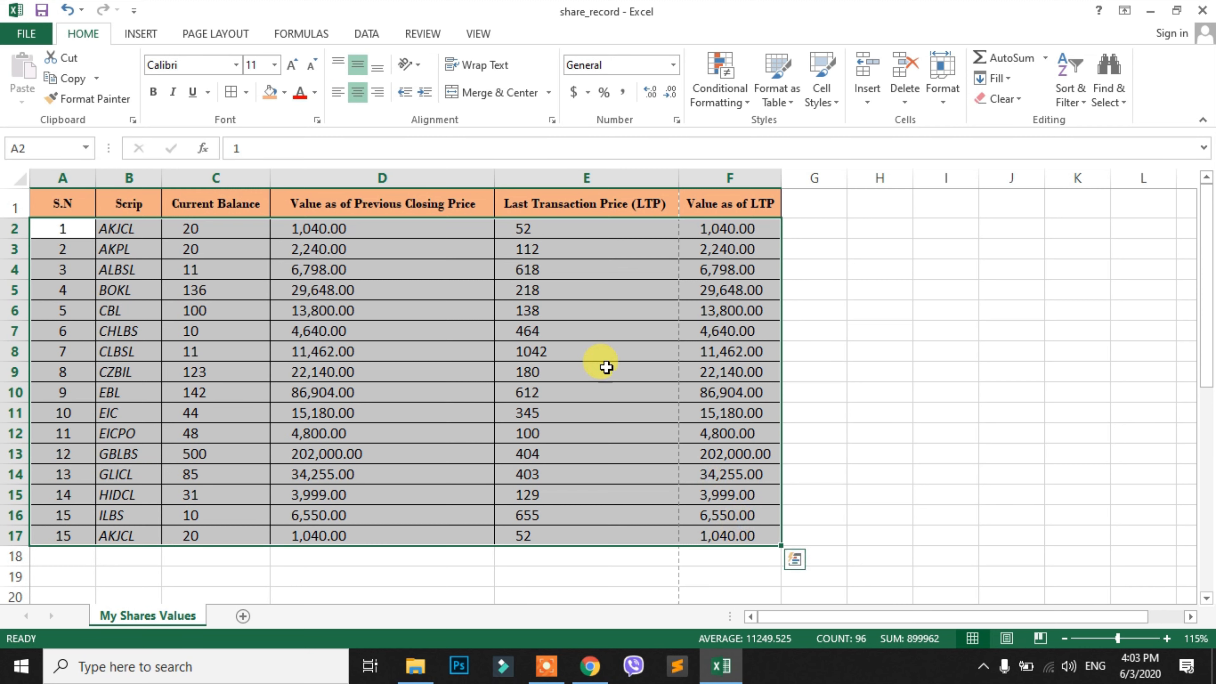
pyautogui.click(316, 93)
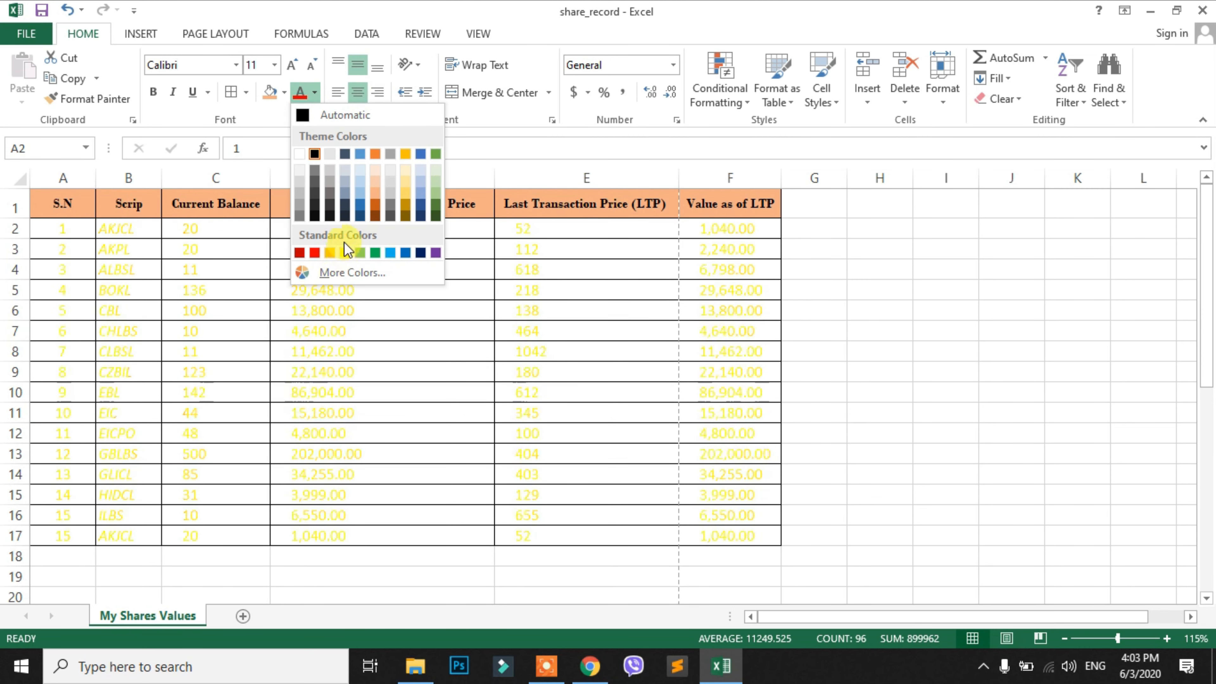
pyautogui.click(315, 250)
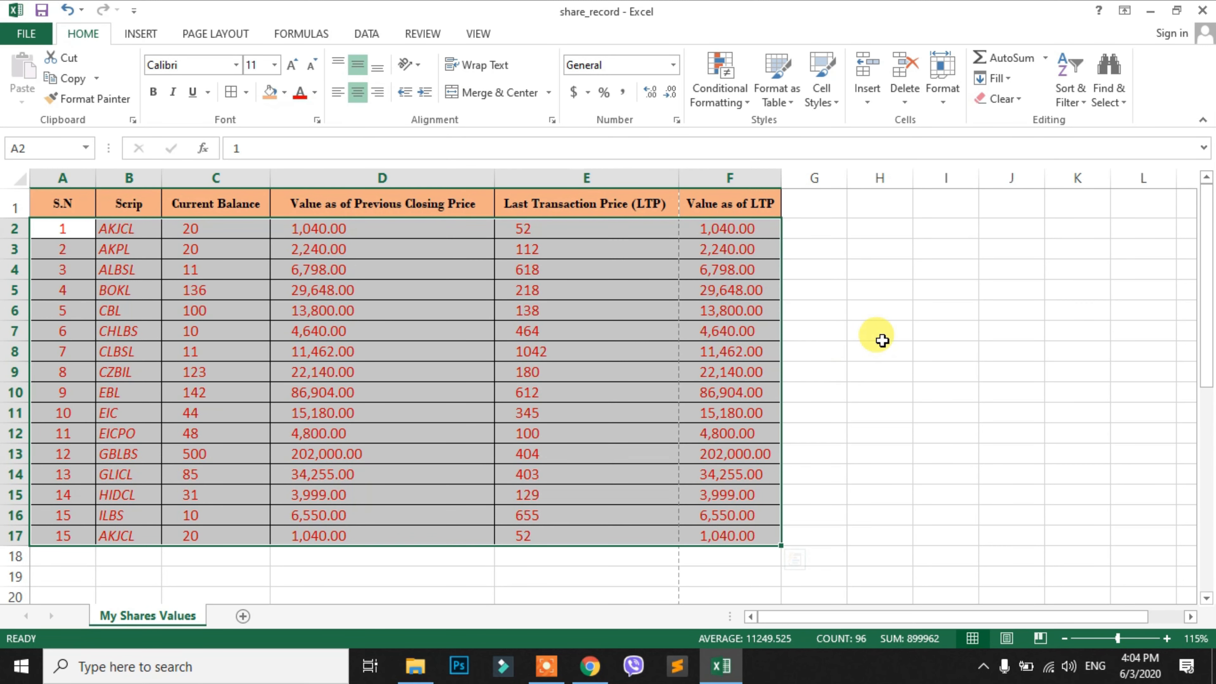
pyautogui.click(883, 340)
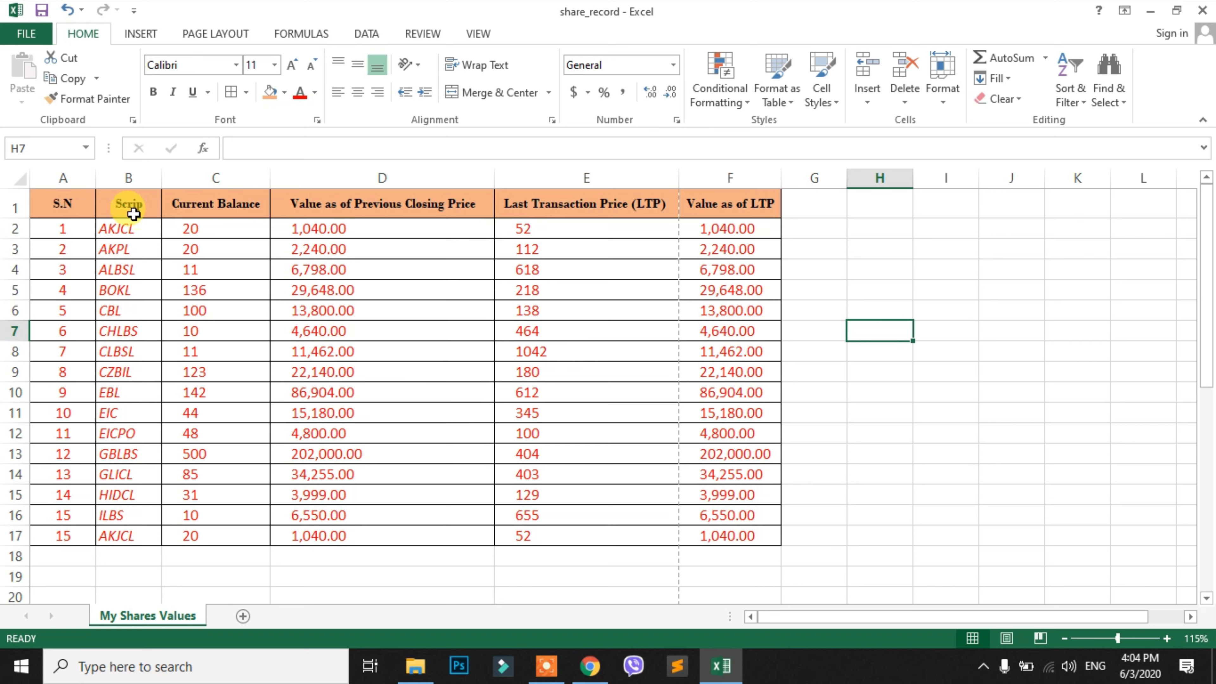
# Step: Copy the header formatting of cell A1 onto cell B17 with Format Painter
pyautogui.click(60, 203)
pyautogui.click(67, 230)
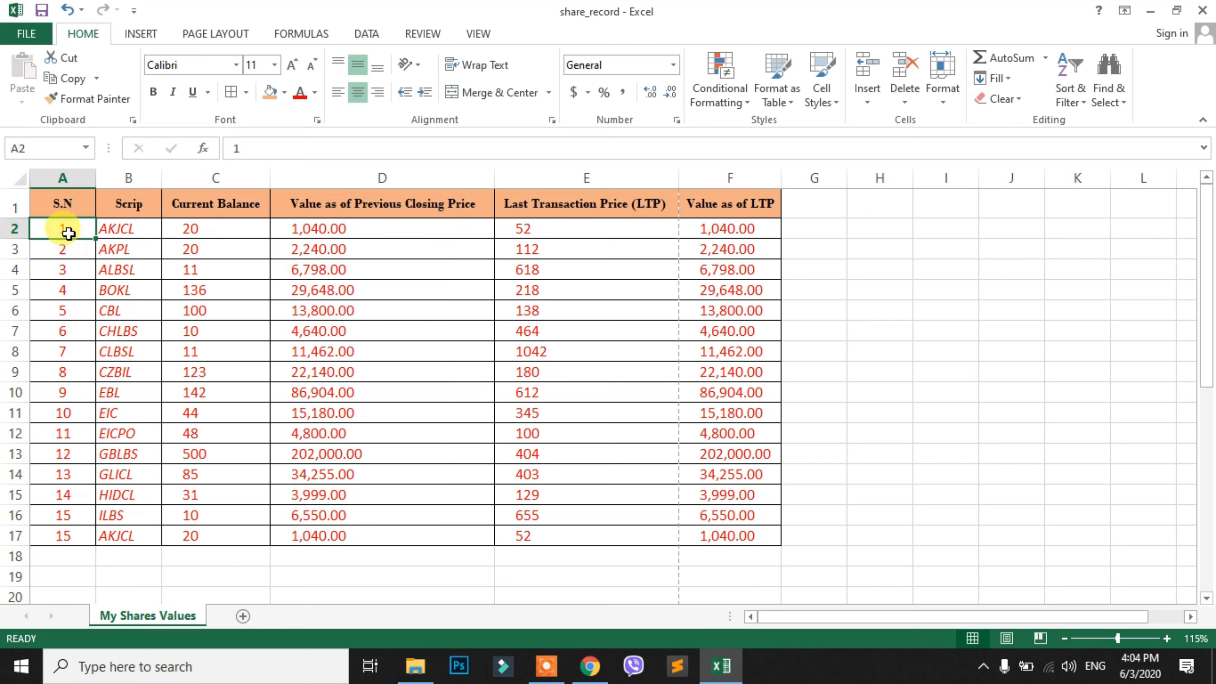
pyautogui.click(64, 206)
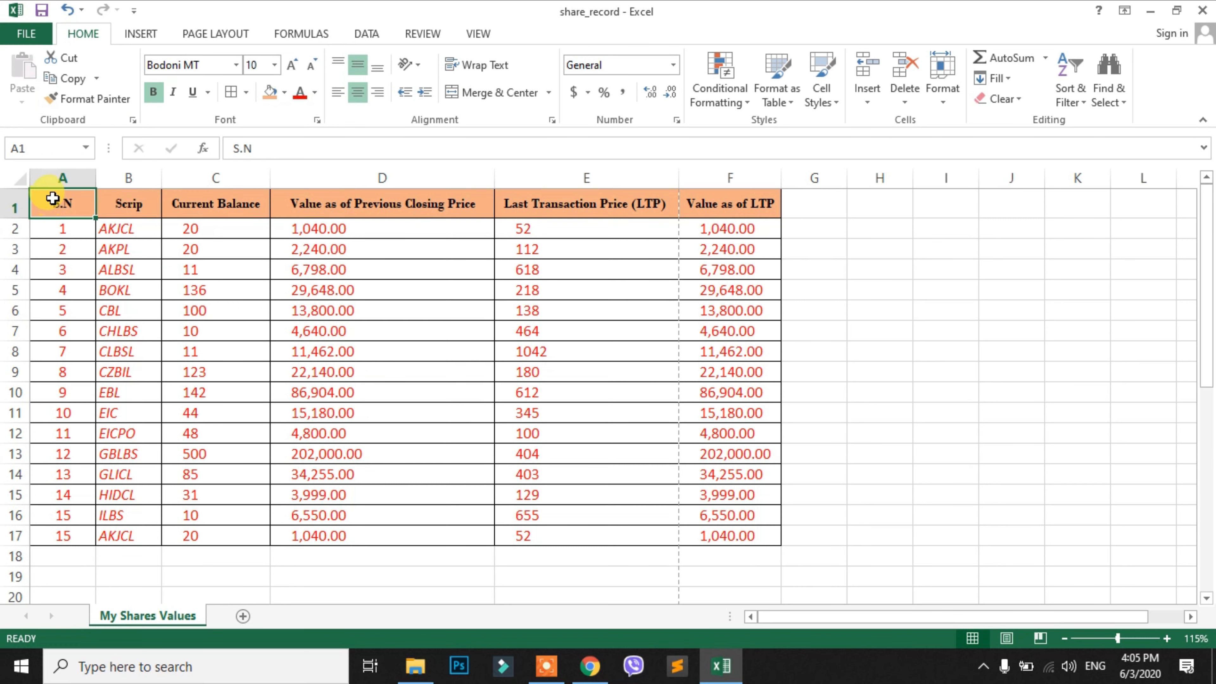
pyautogui.click(96, 99)
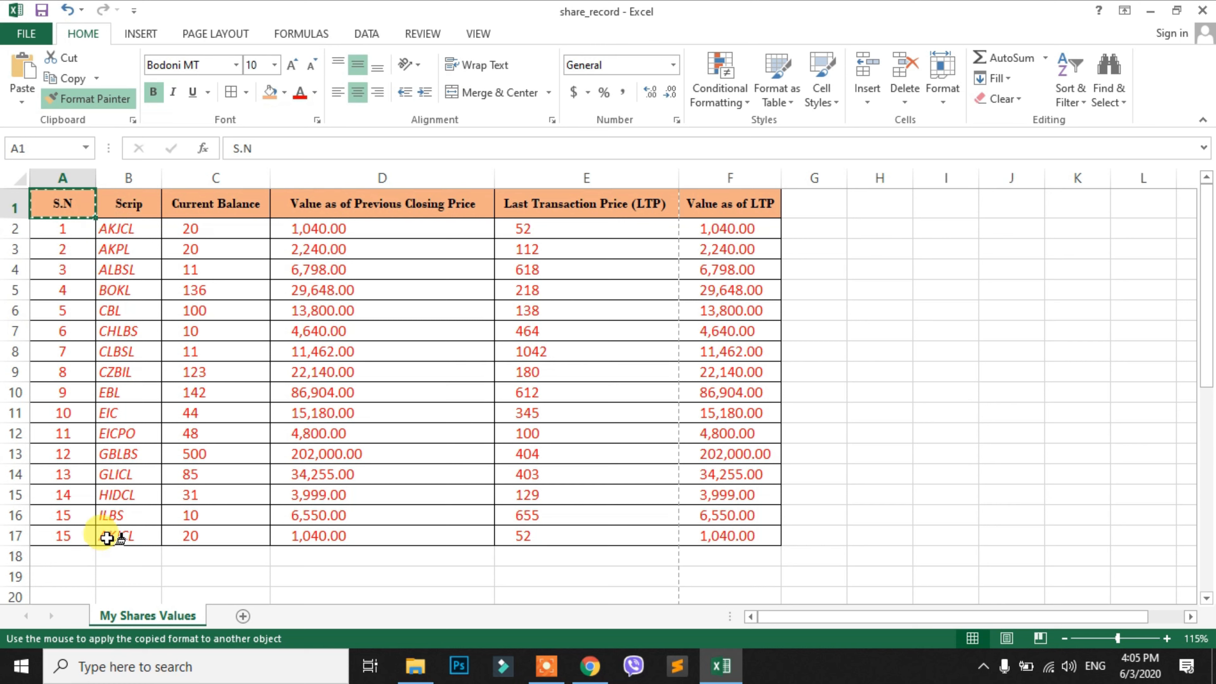
pyautogui.click(115, 529)
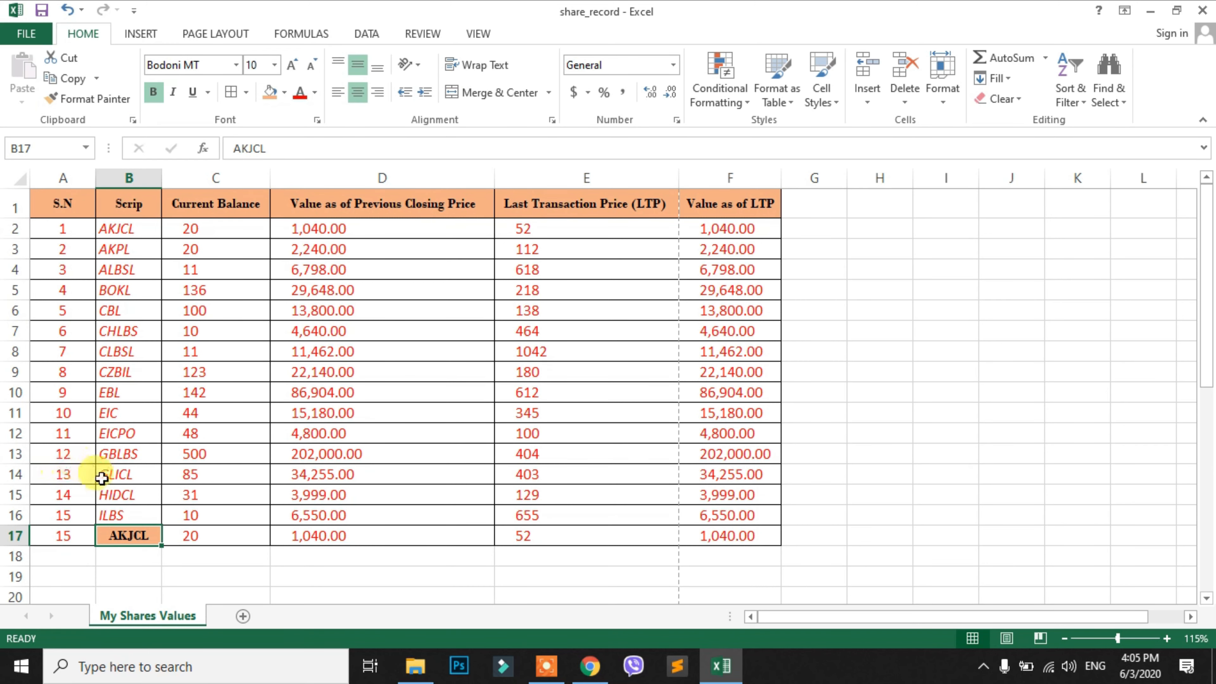
# Step: Copy the italic data formatting of cell B15 onto cell B17 with Format Painter
pyautogui.click(127, 496)
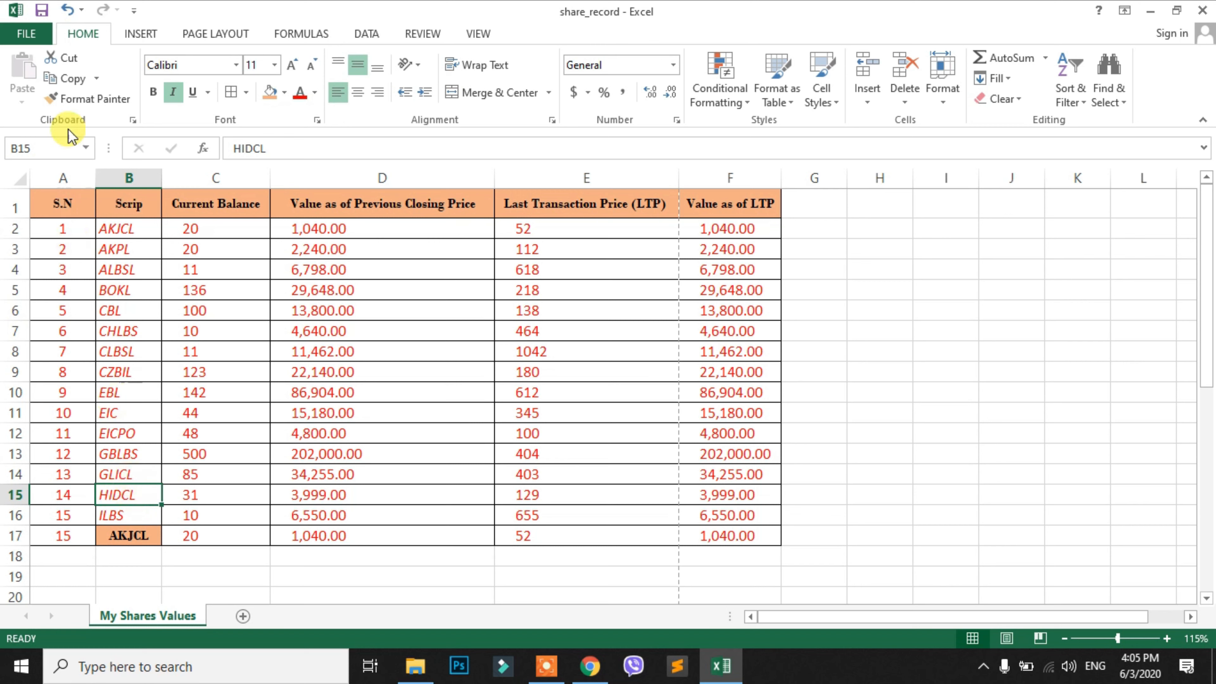
pyautogui.click(93, 99)
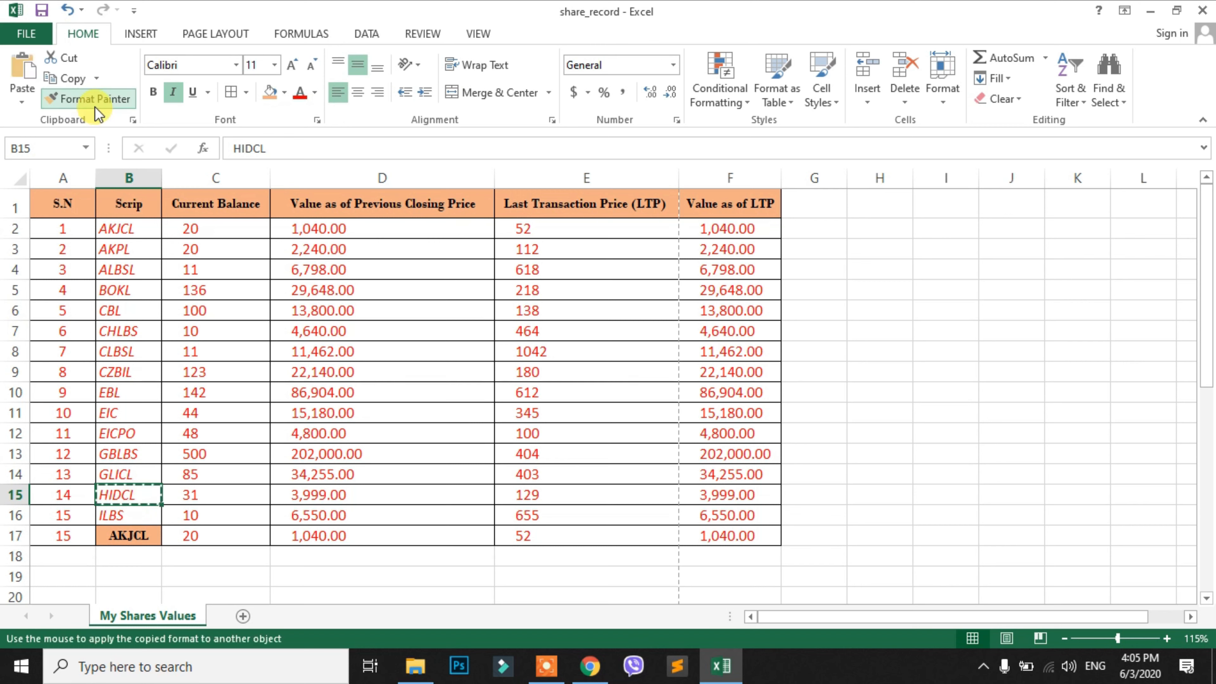
pyautogui.click(129, 535)
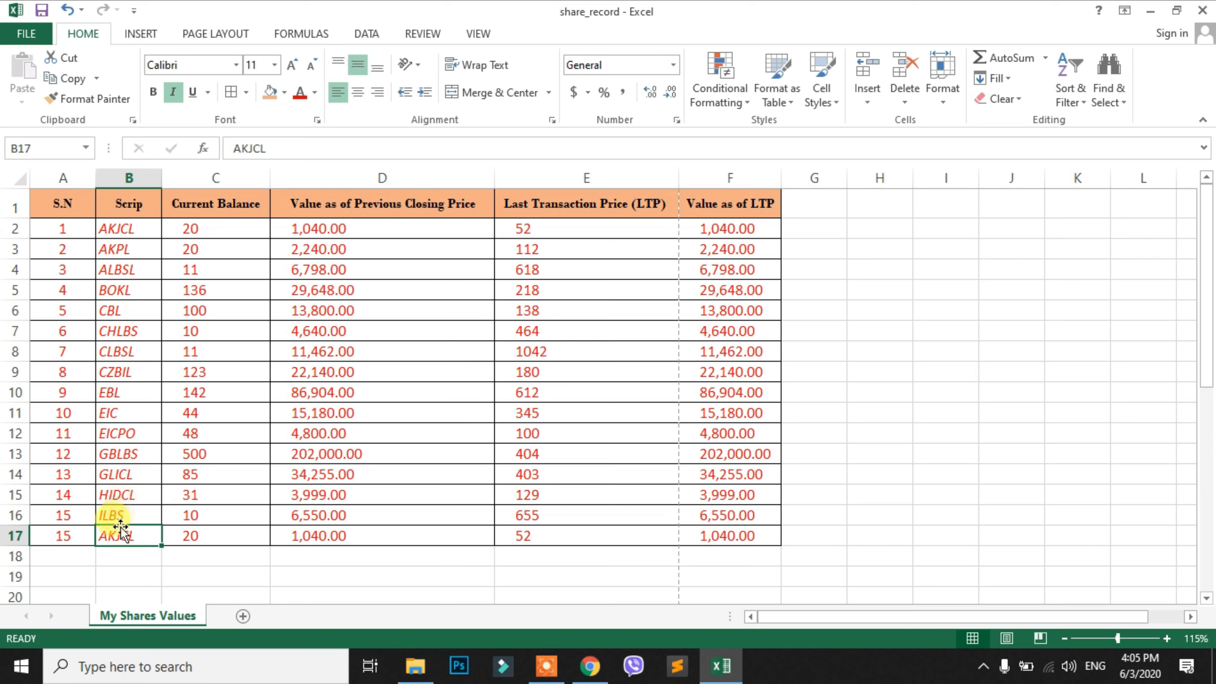